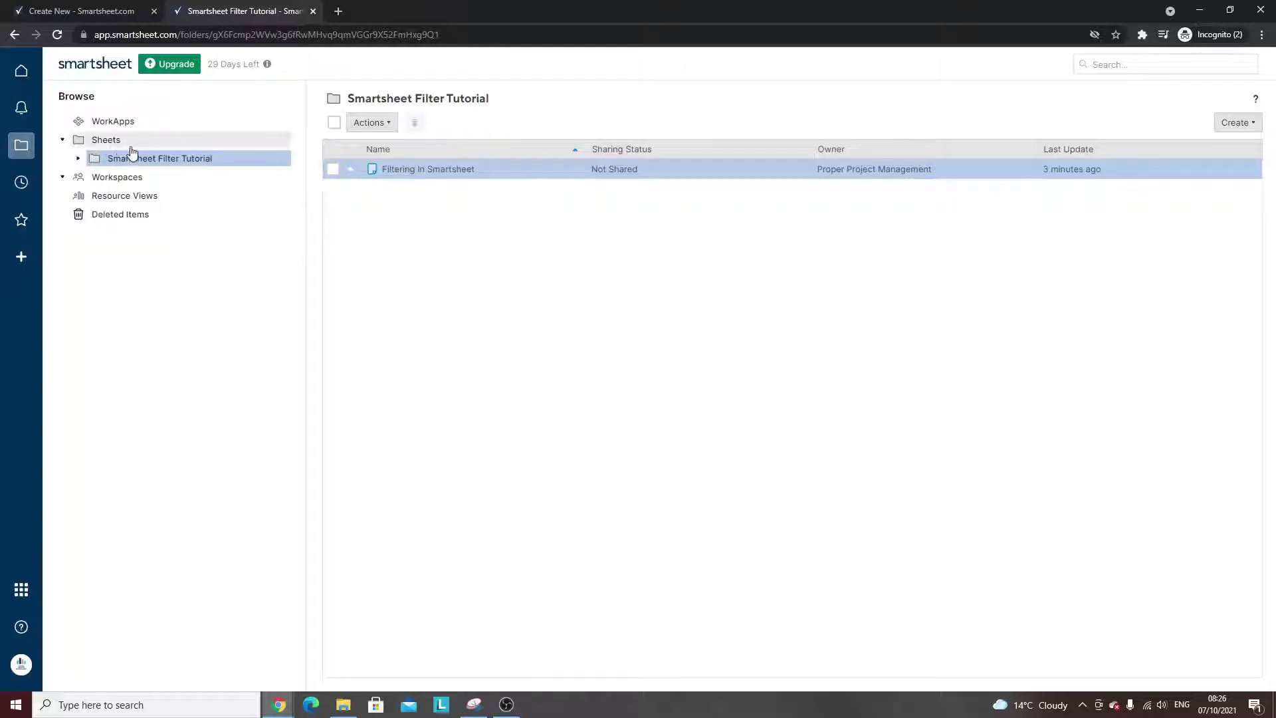
- Open the Filtering In Smartsheet sheet from the folder listing
click(199, 158)
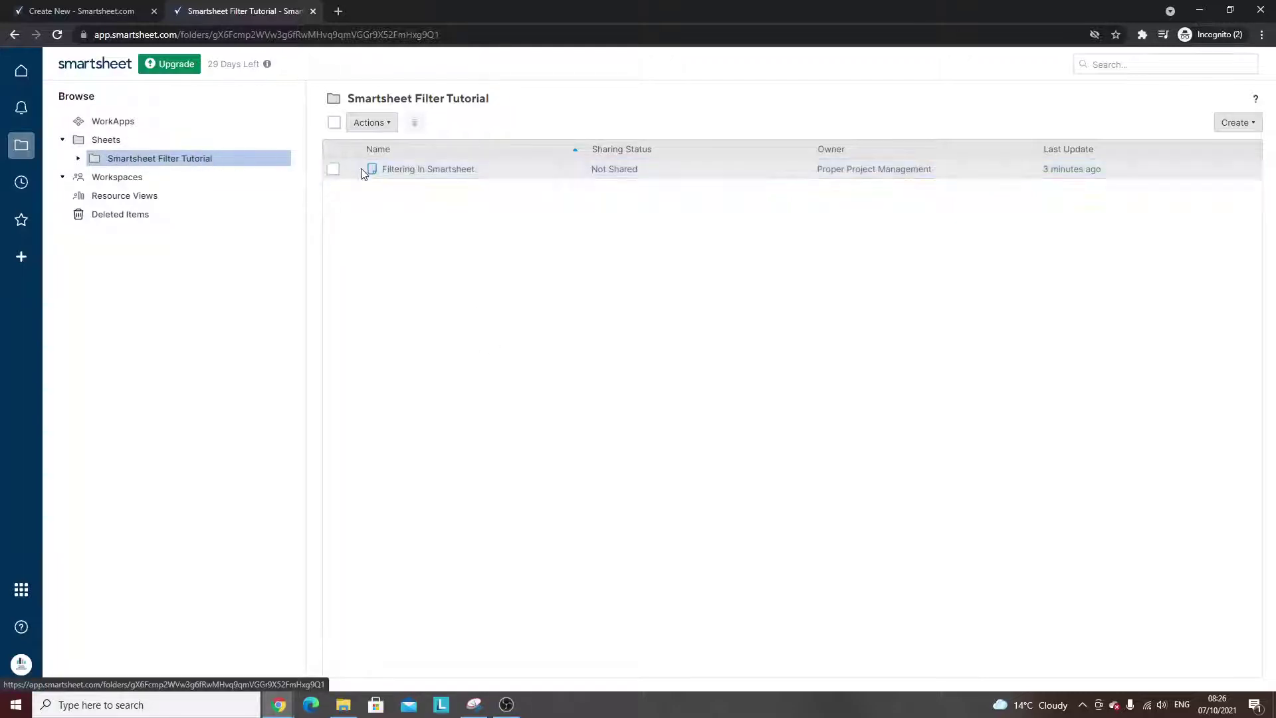
click(361, 170)
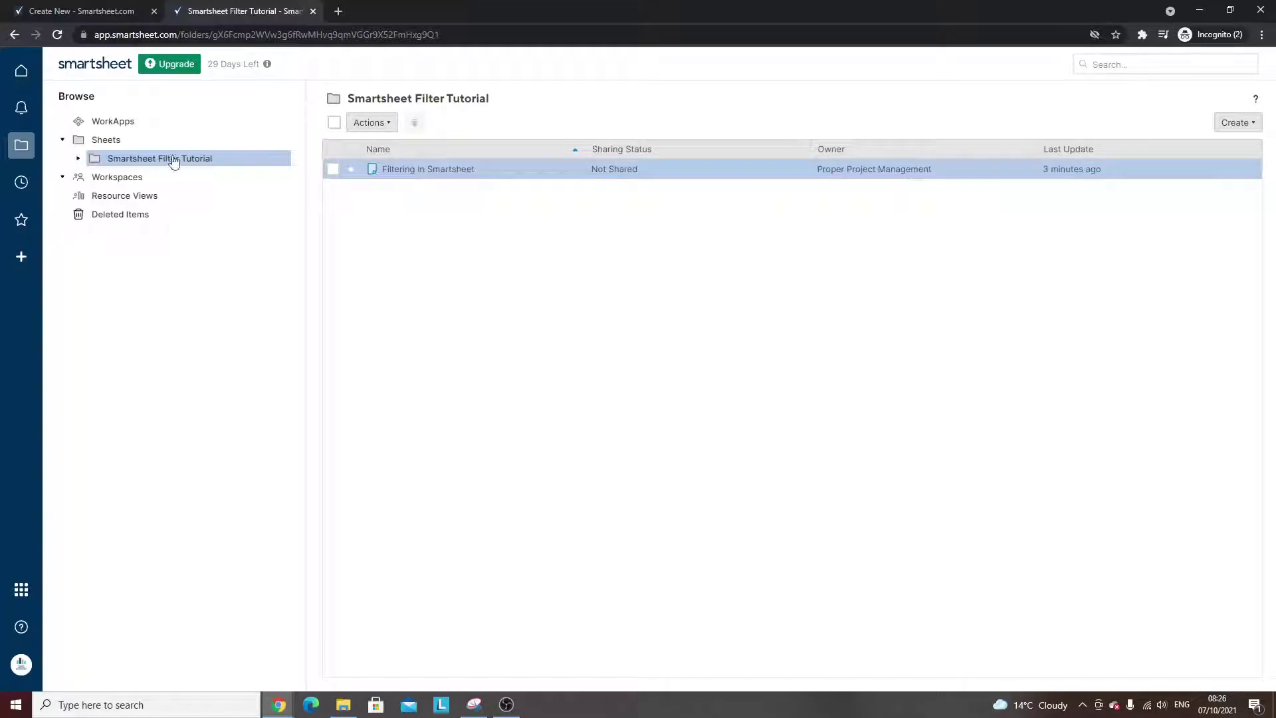
click(446, 195)
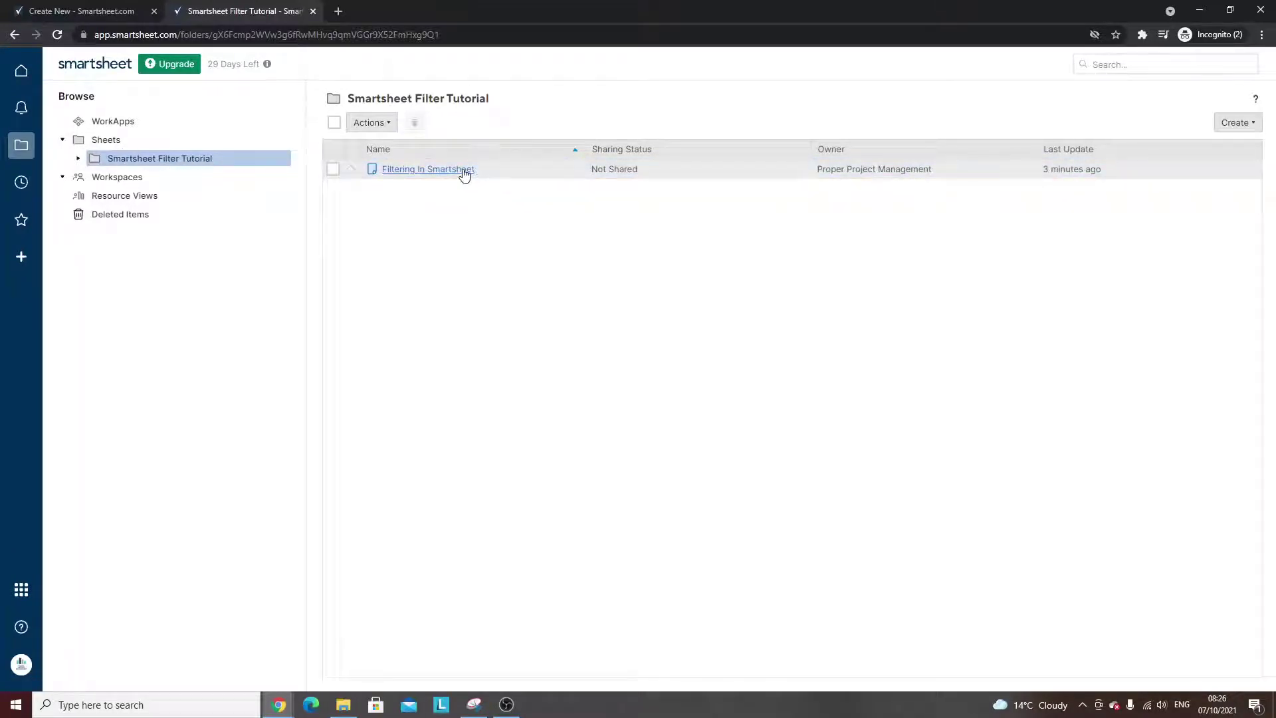
click(464, 171)
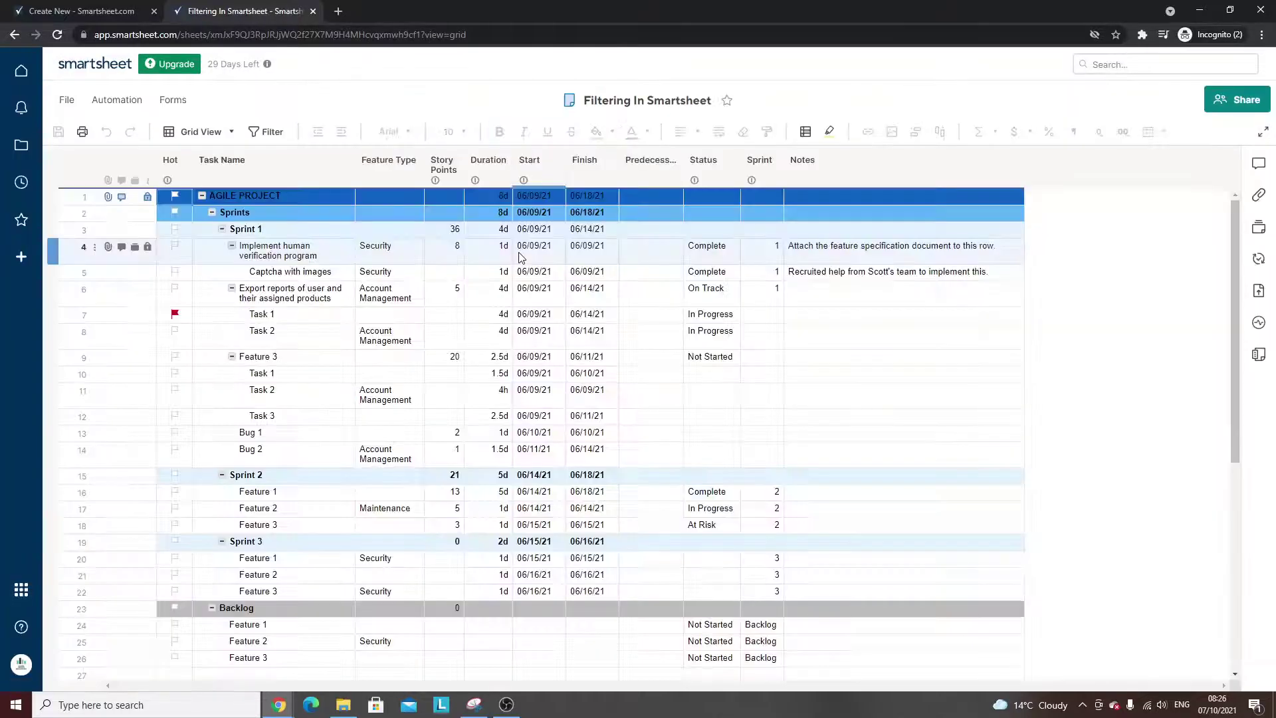
- Inspect the Agile Project grid cells and the Task Name and Duration column menus
click(392, 254)
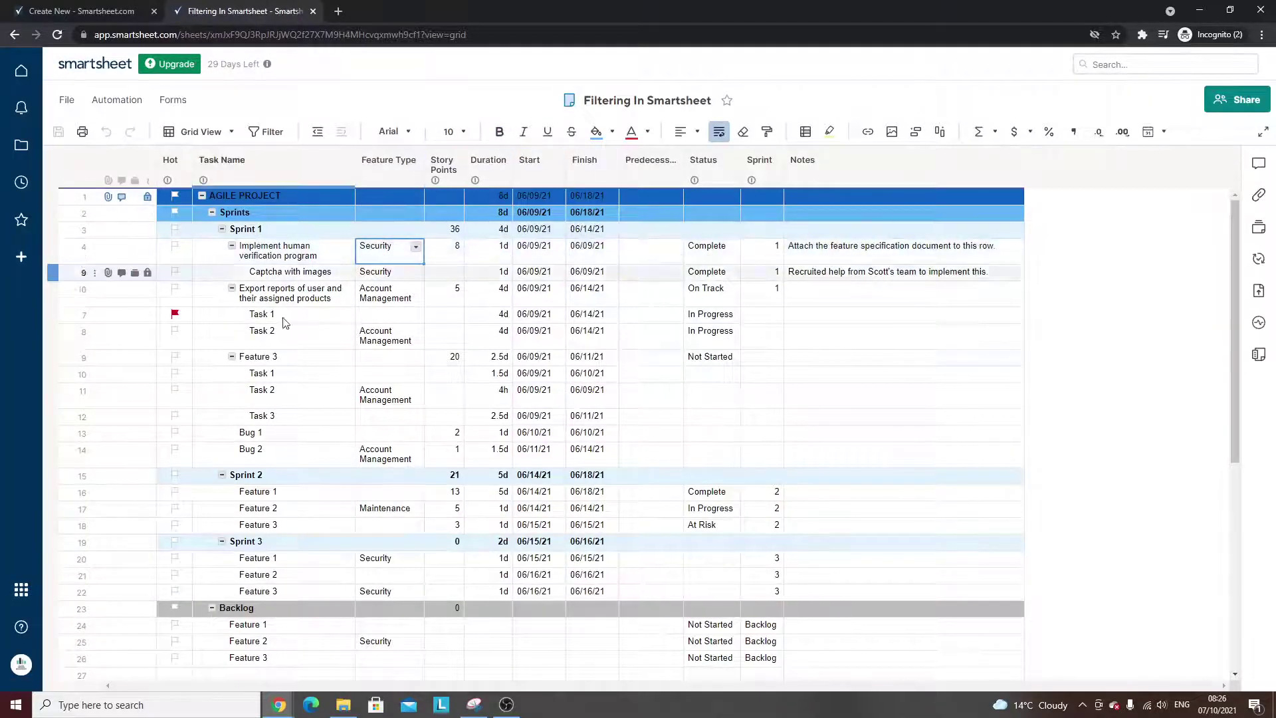
click(488, 337)
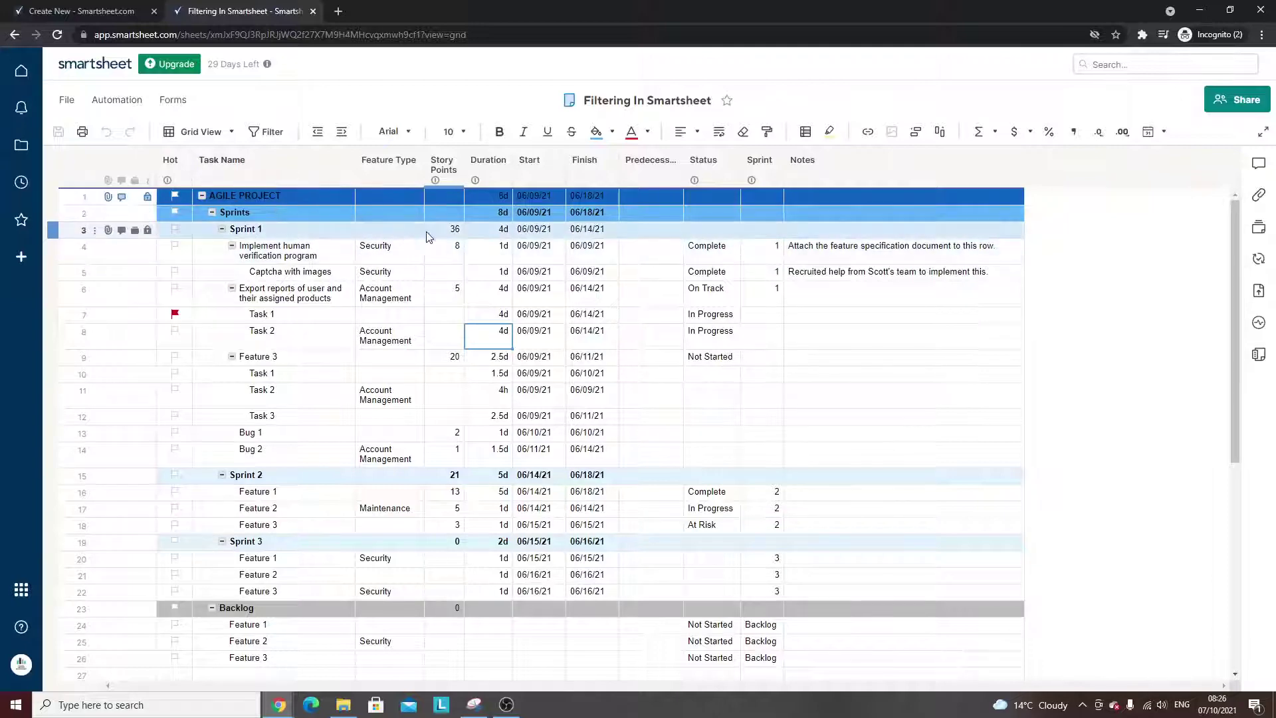
right_click(313, 170)
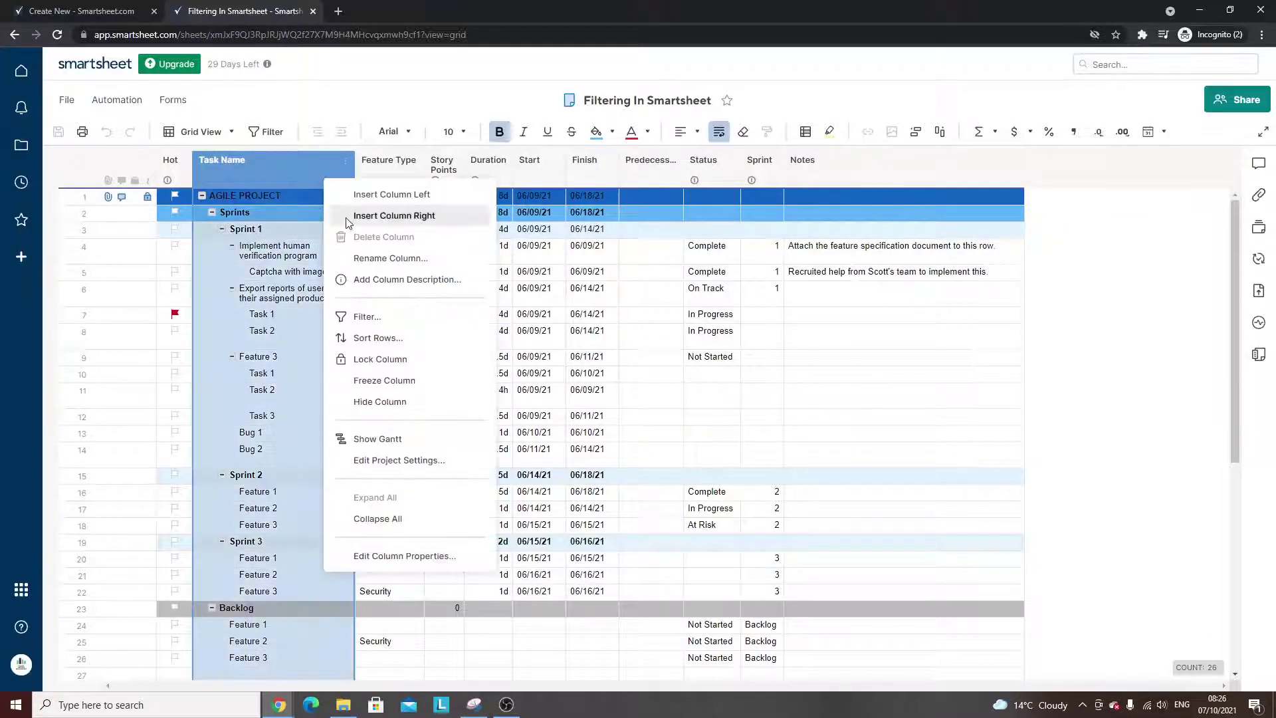
right_click(500, 171)
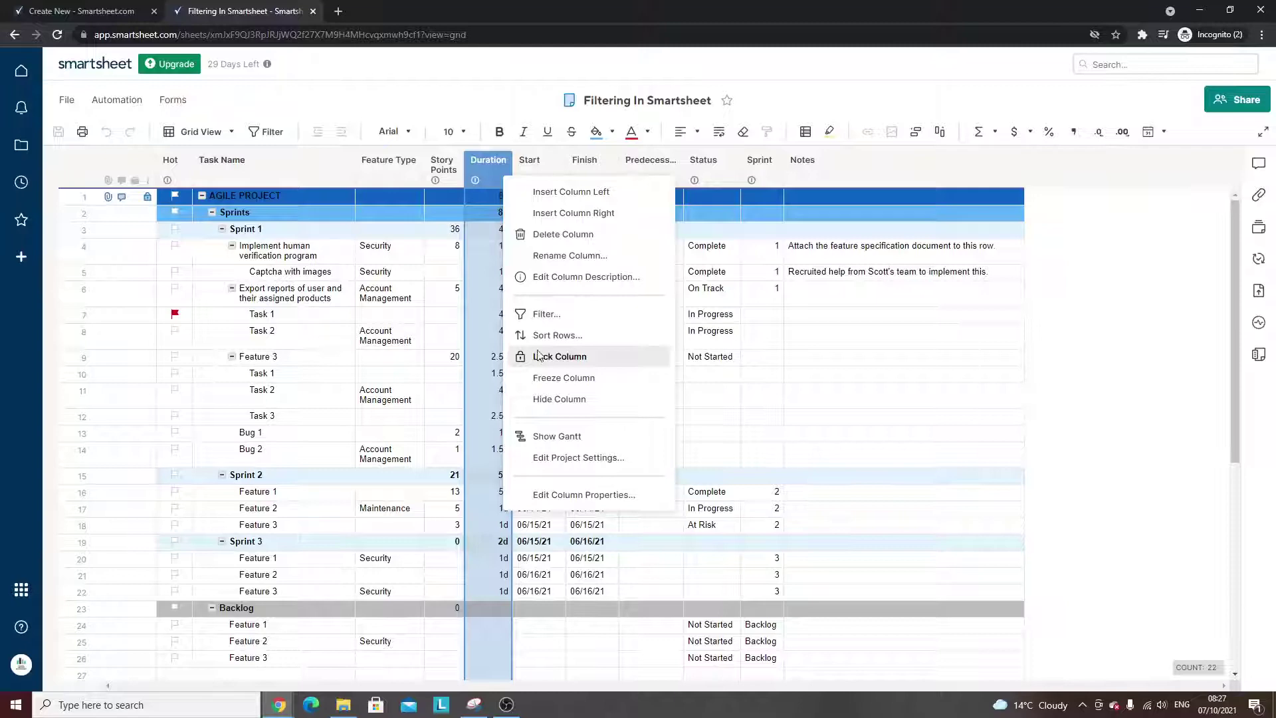
click(426, 297)
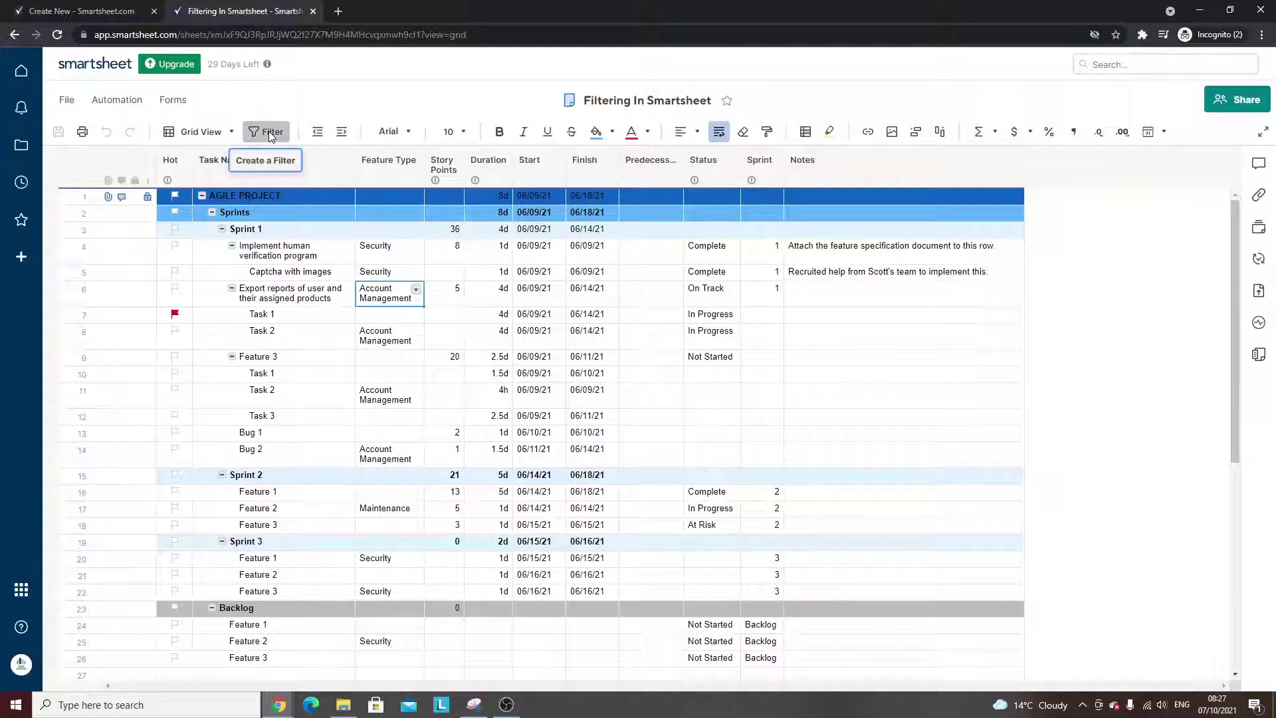
- Create a new filter, replacing the default name with Security
click(268, 131)
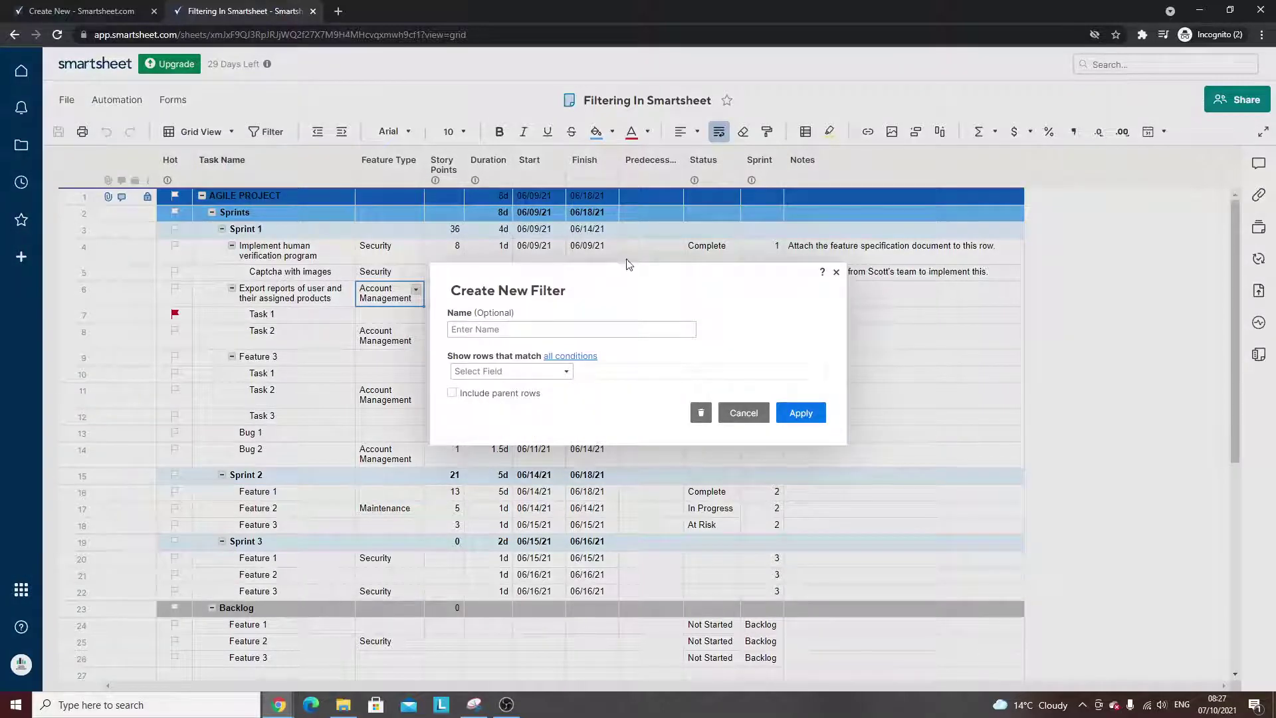
text(Fo)
text(lter)
text( 1)
text(Securit)
text(y)
click(482, 329)
key(shift+Home)
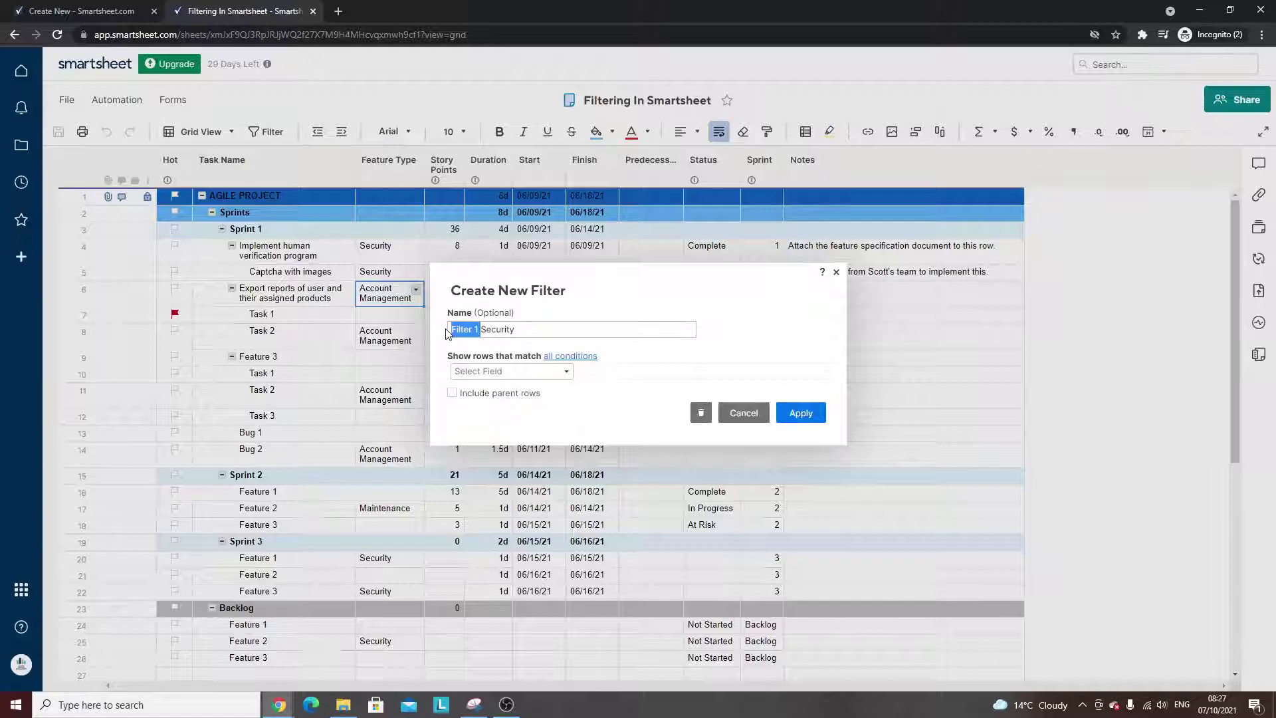
key(BackSpace)
- Set the filter to check Feature Type with the 'is one of' condition
click(499, 371)
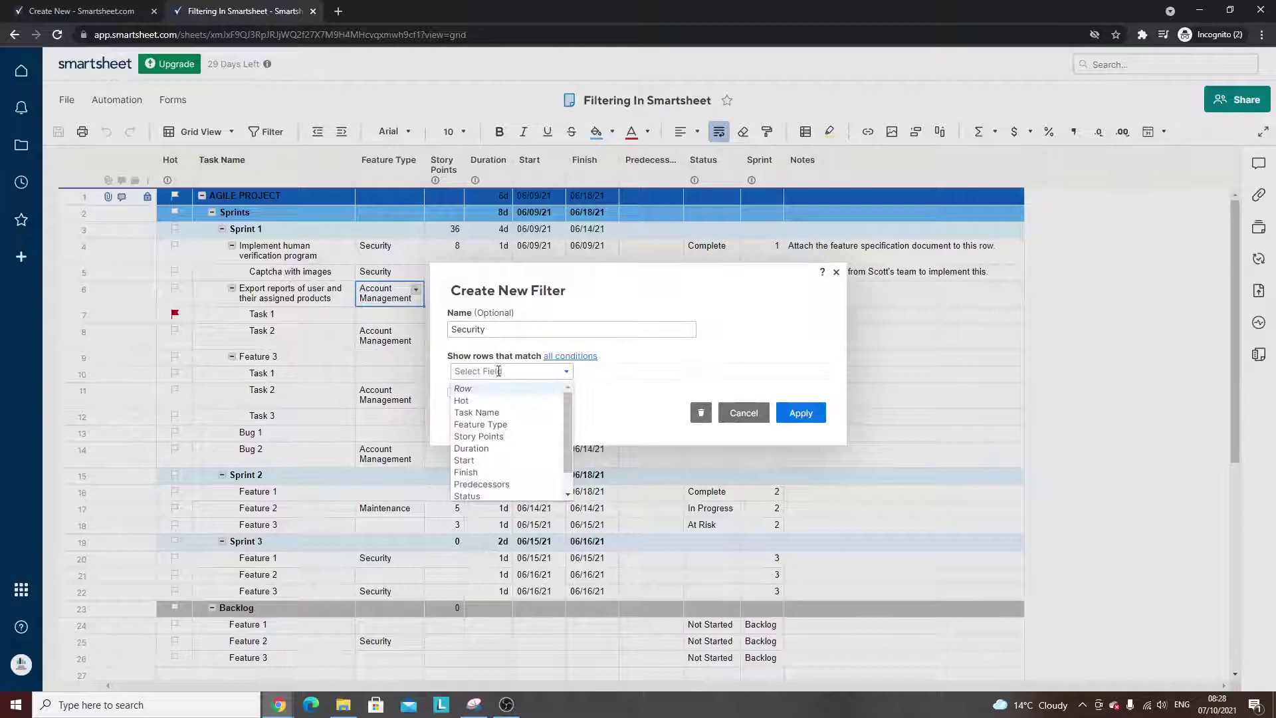
click(518, 425)
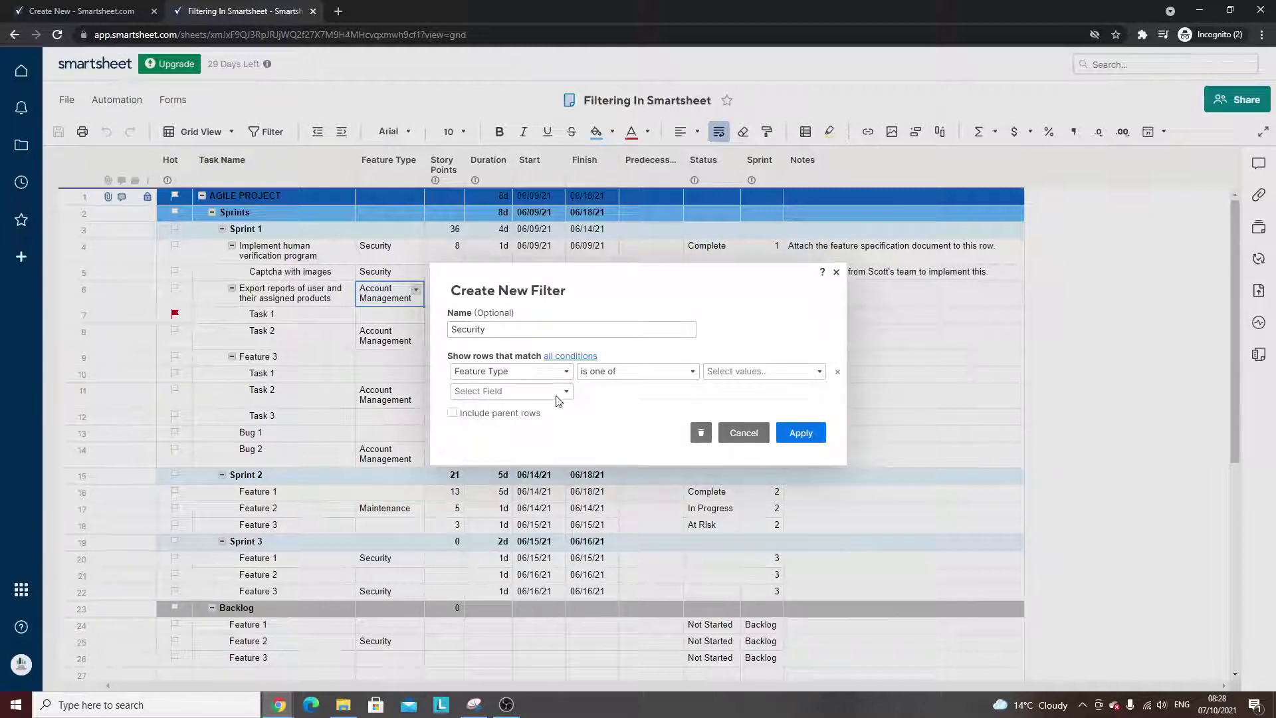
click(610, 369)
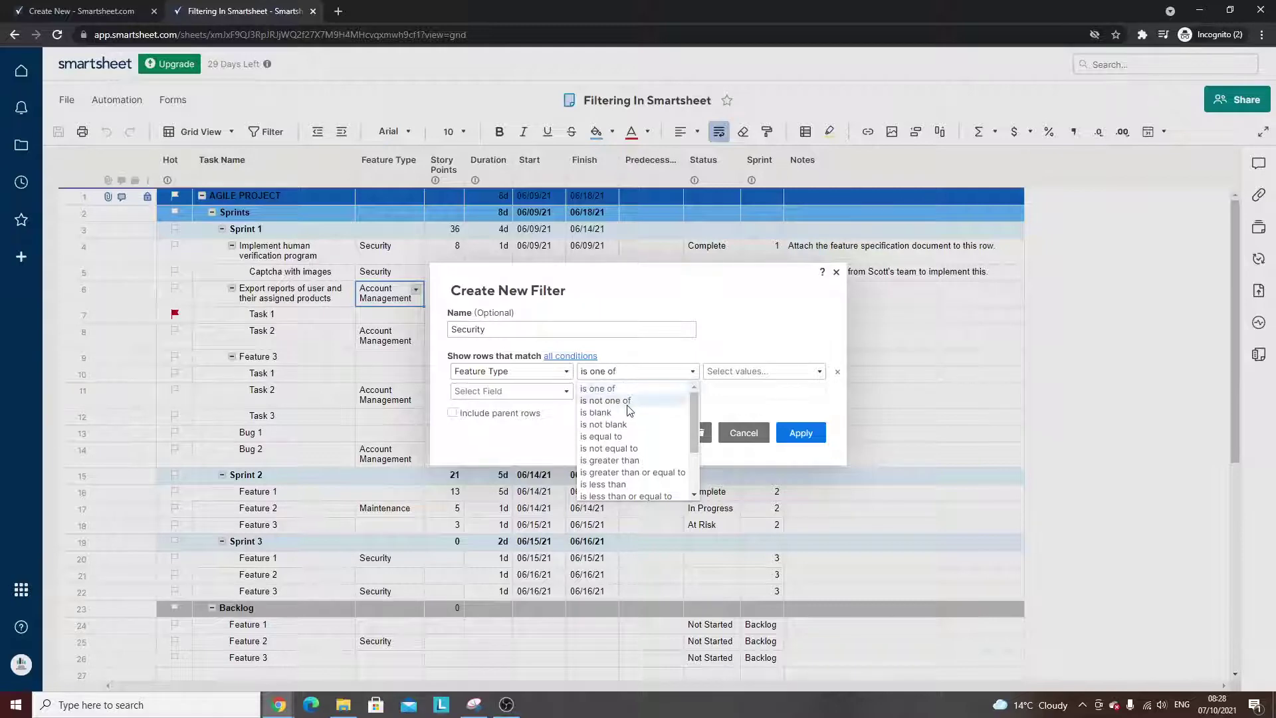
scroll(633, 433, down, 2)
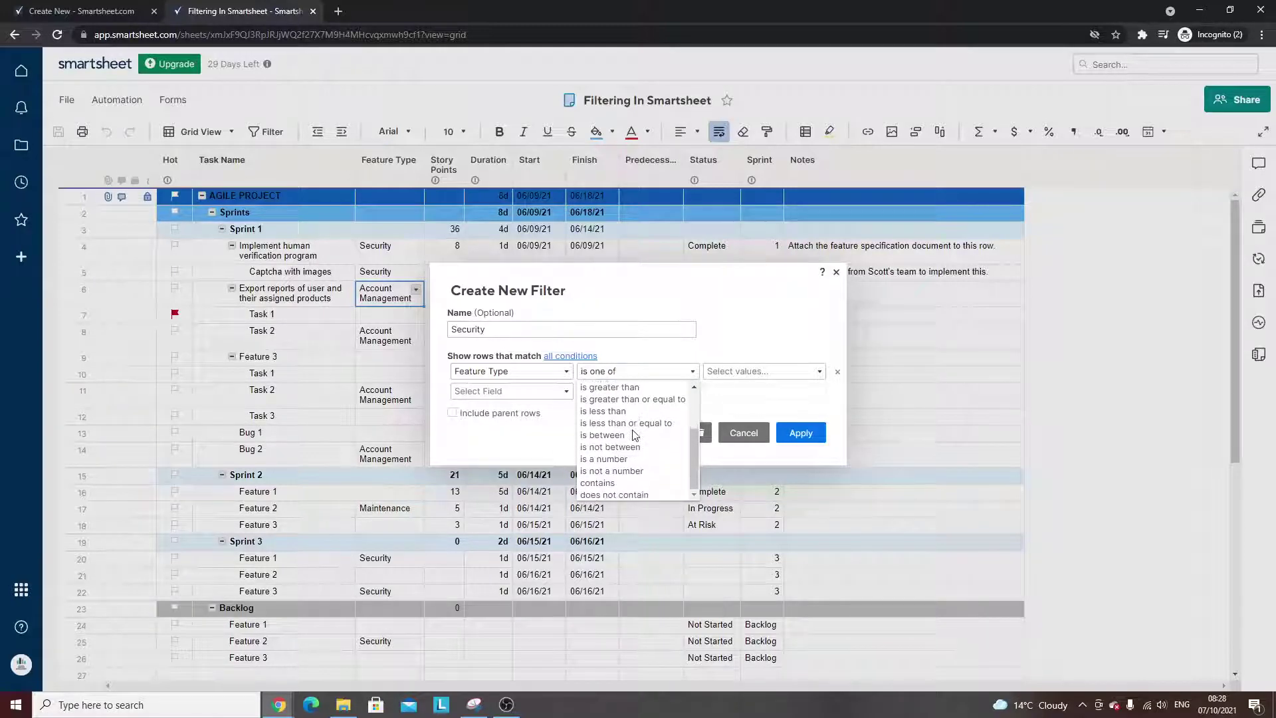
click(599, 483)
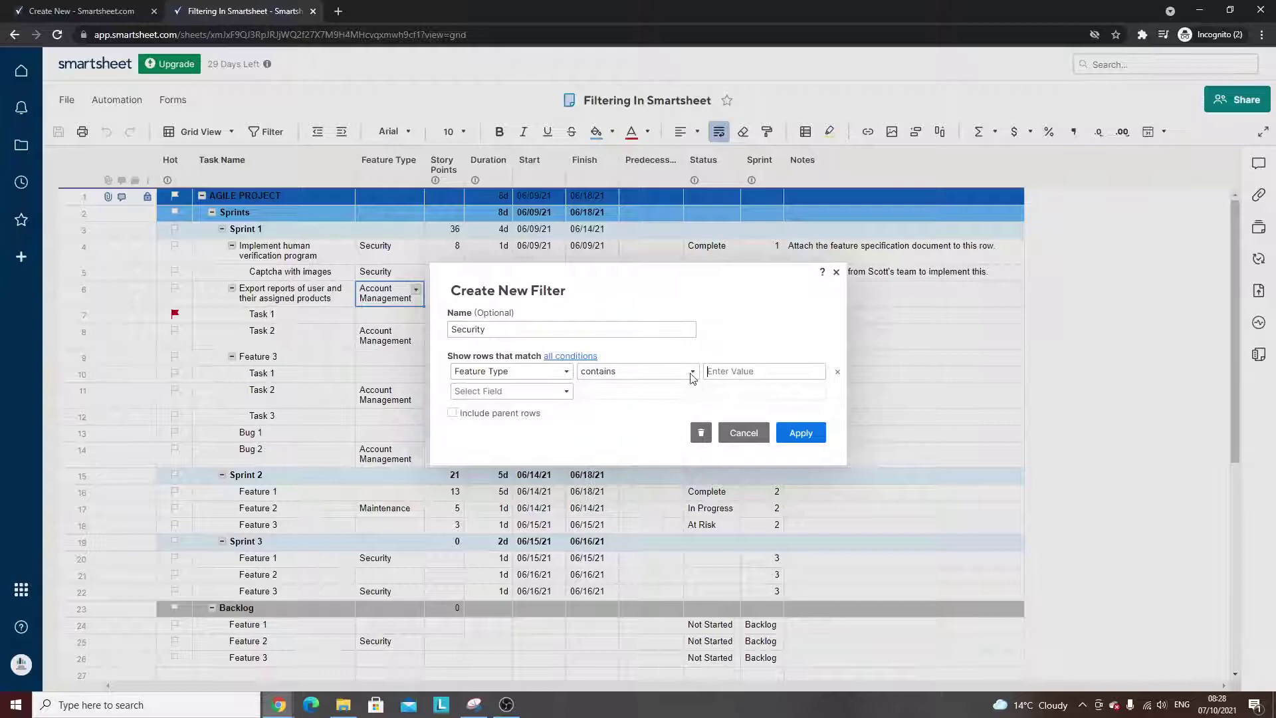
click(692, 371)
click(726, 373)
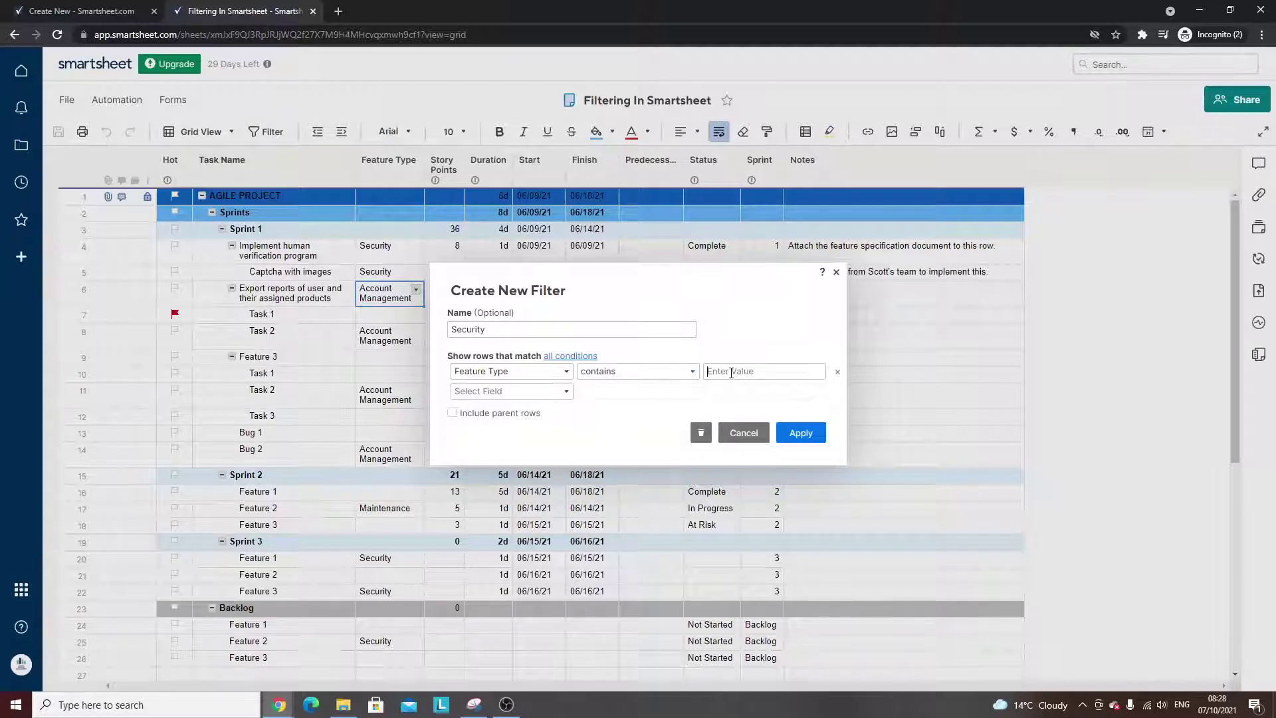
click(692, 371)
scroll(694, 405, up, 3)
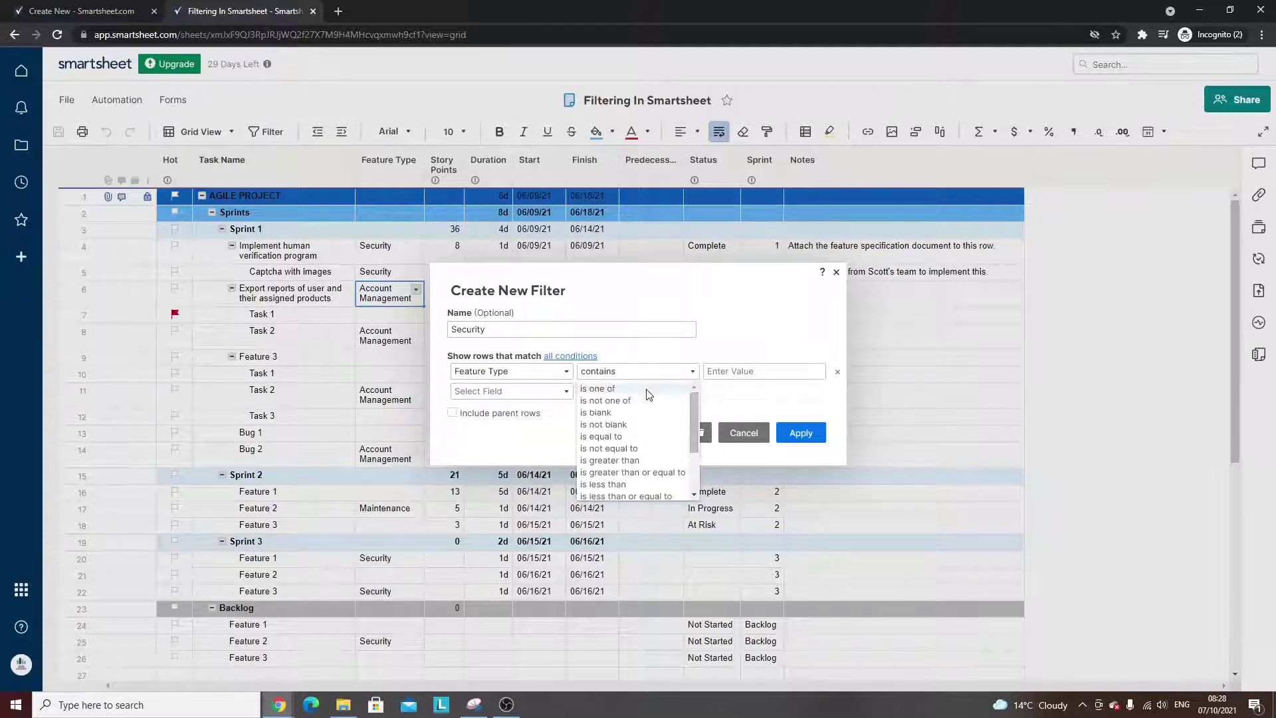
click(677, 387)
- Choose Security as the matching value and apply the filter
click(707, 372)
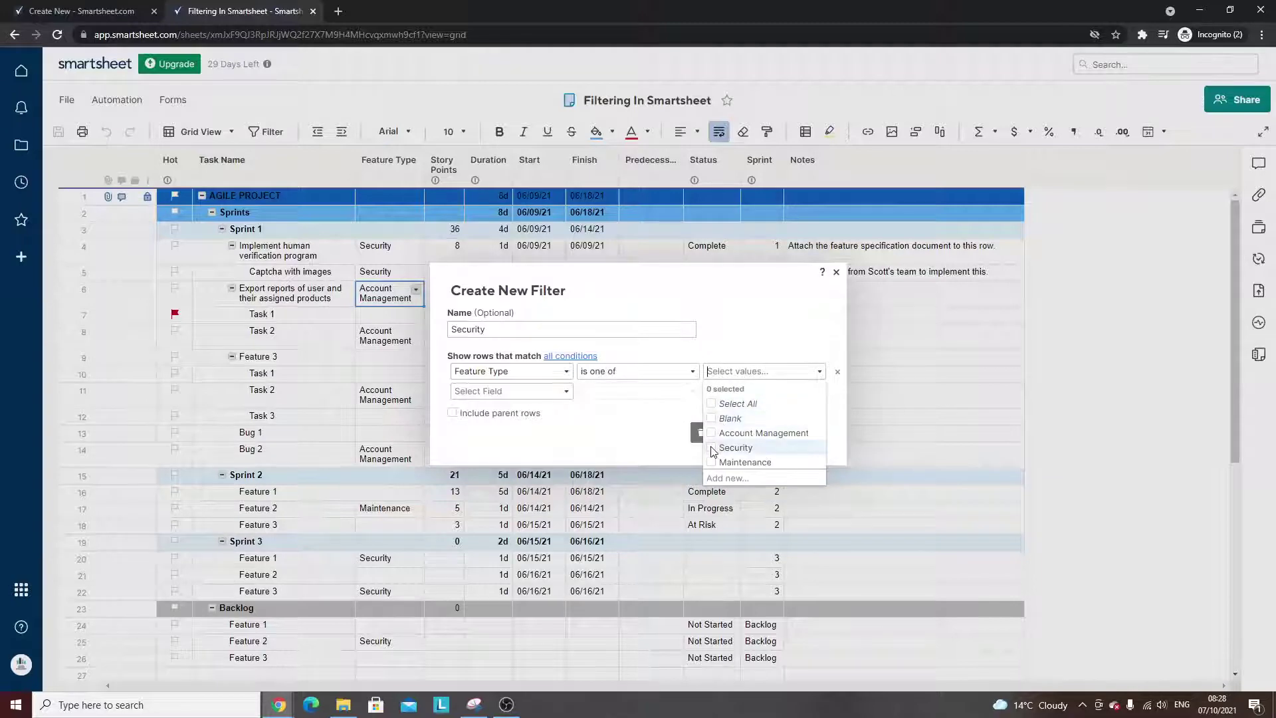
click(731, 447)
click(745, 340)
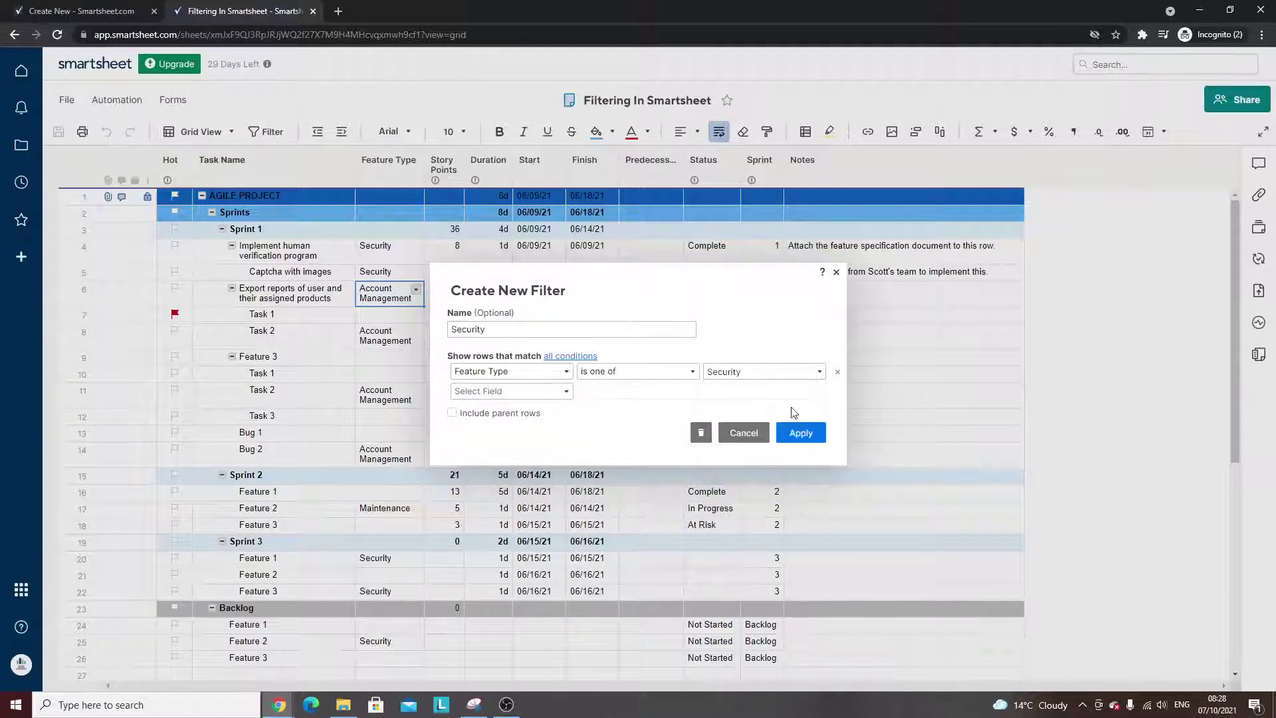
click(802, 433)
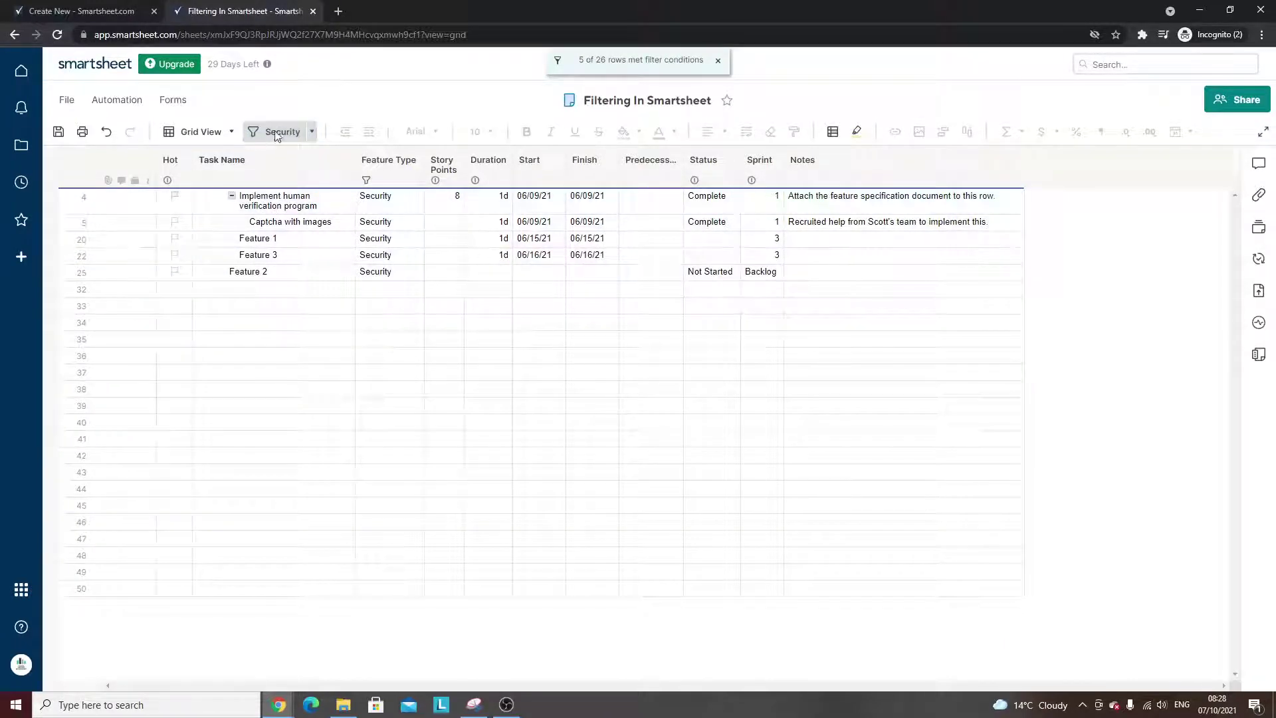
- Switch the Security filter off and reopen the saved filters list
click(312, 131)
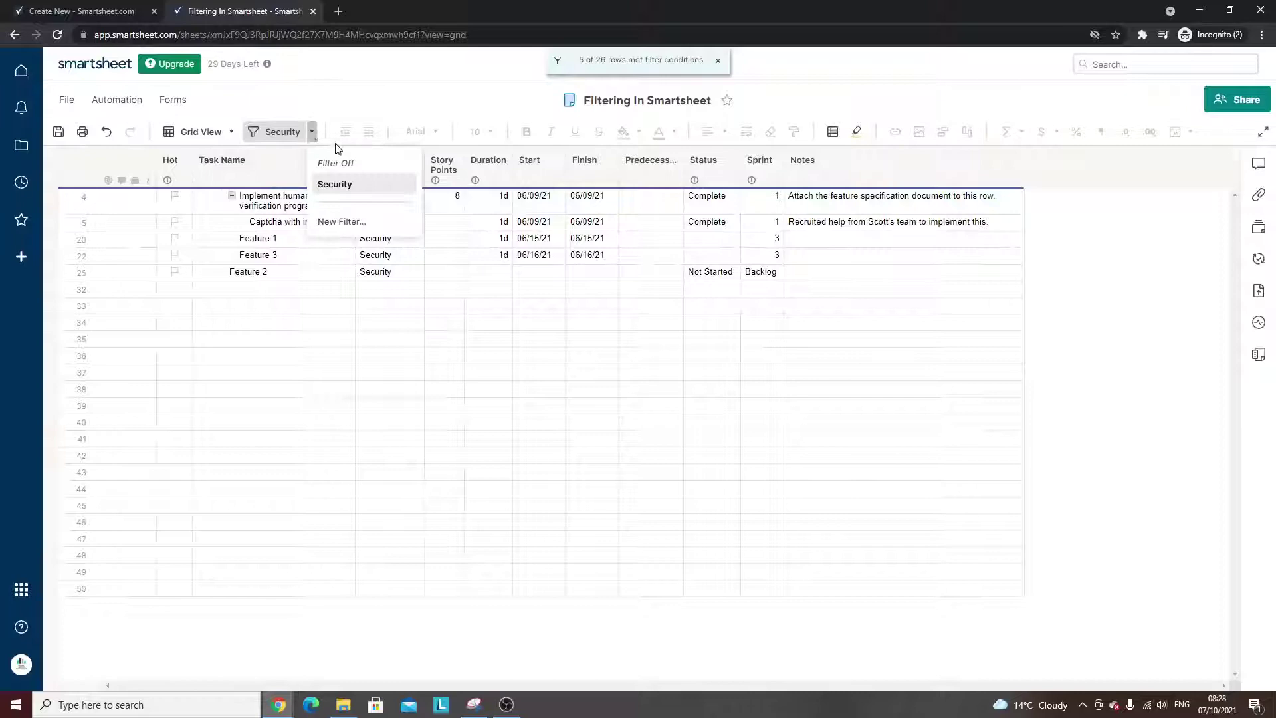
click(359, 164)
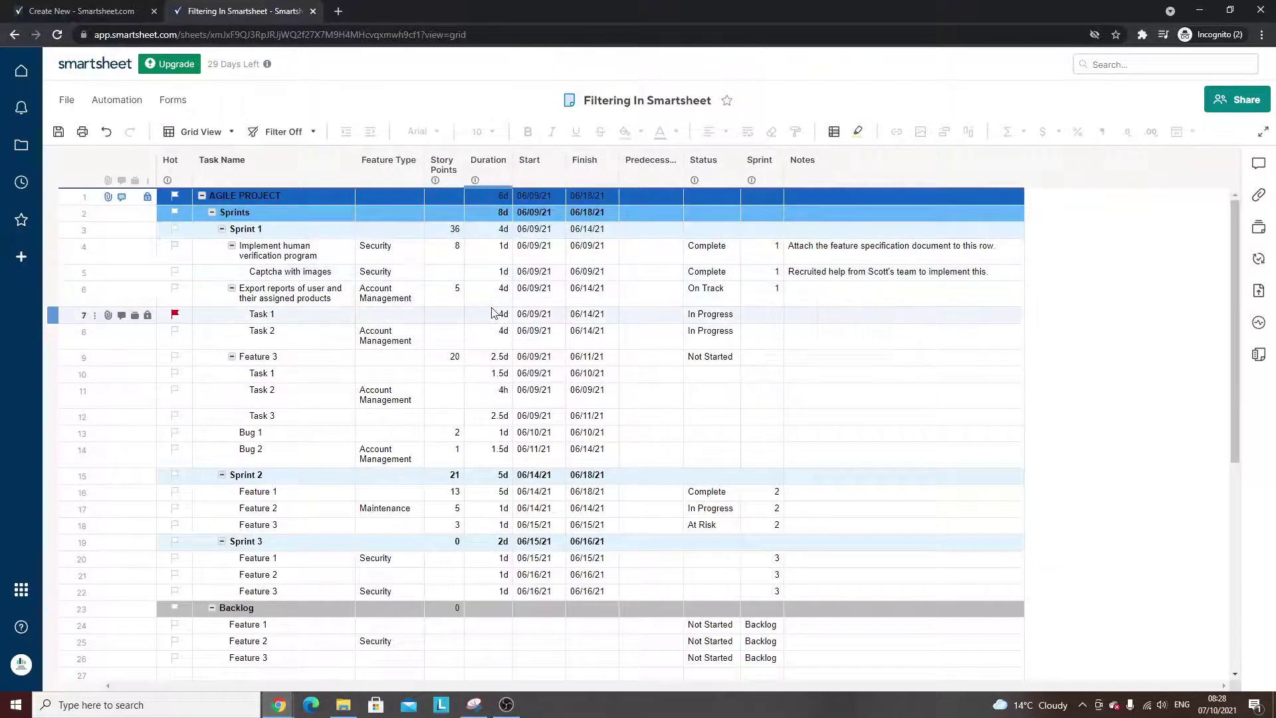
click(314, 131)
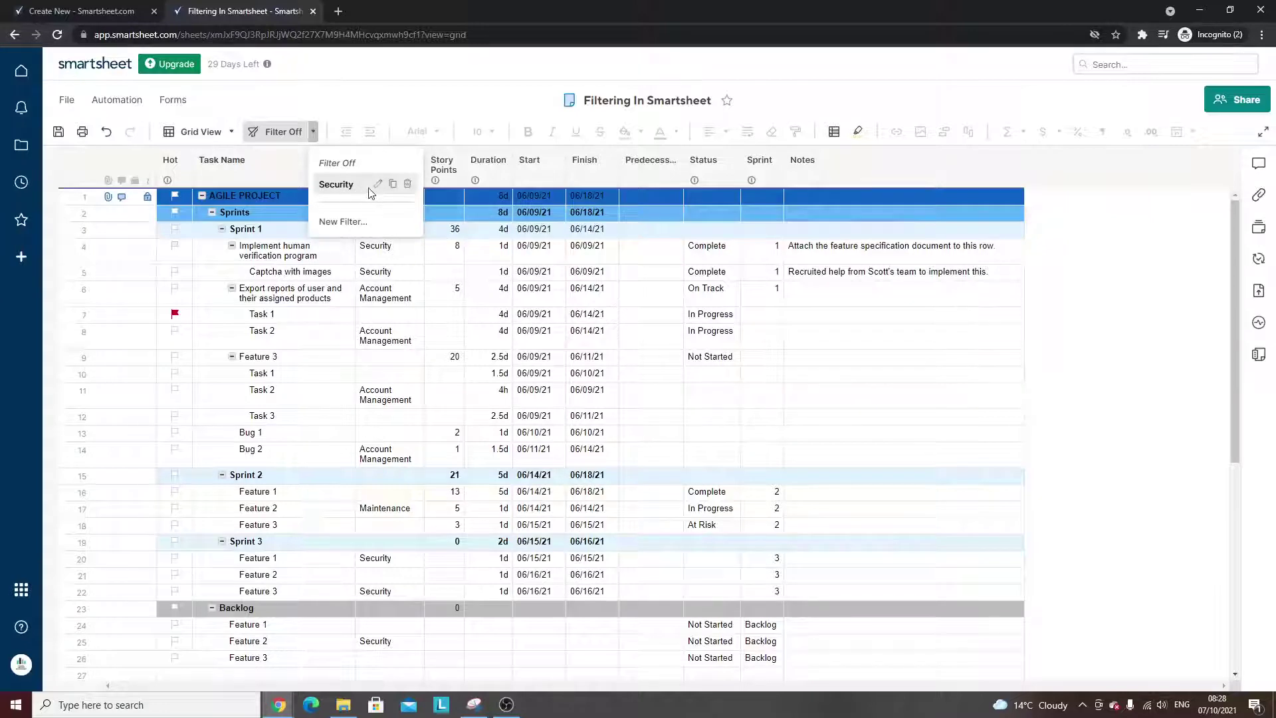
click(315, 135)
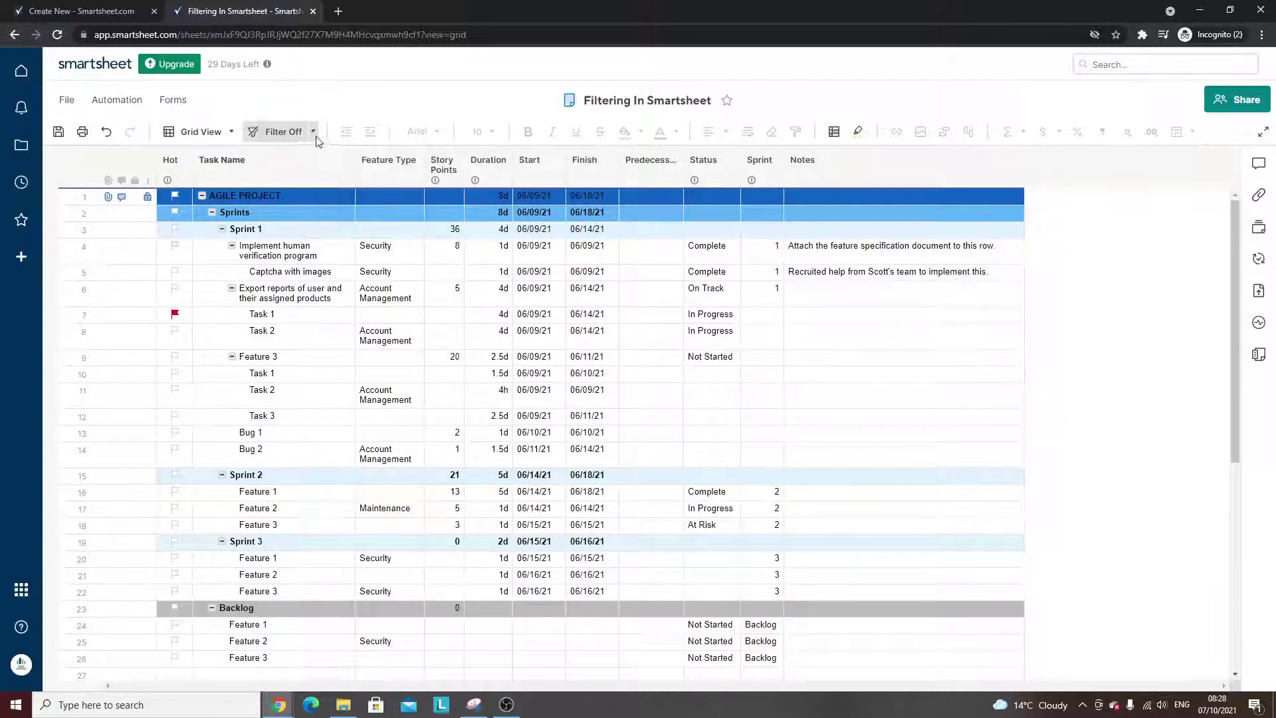
click(314, 133)
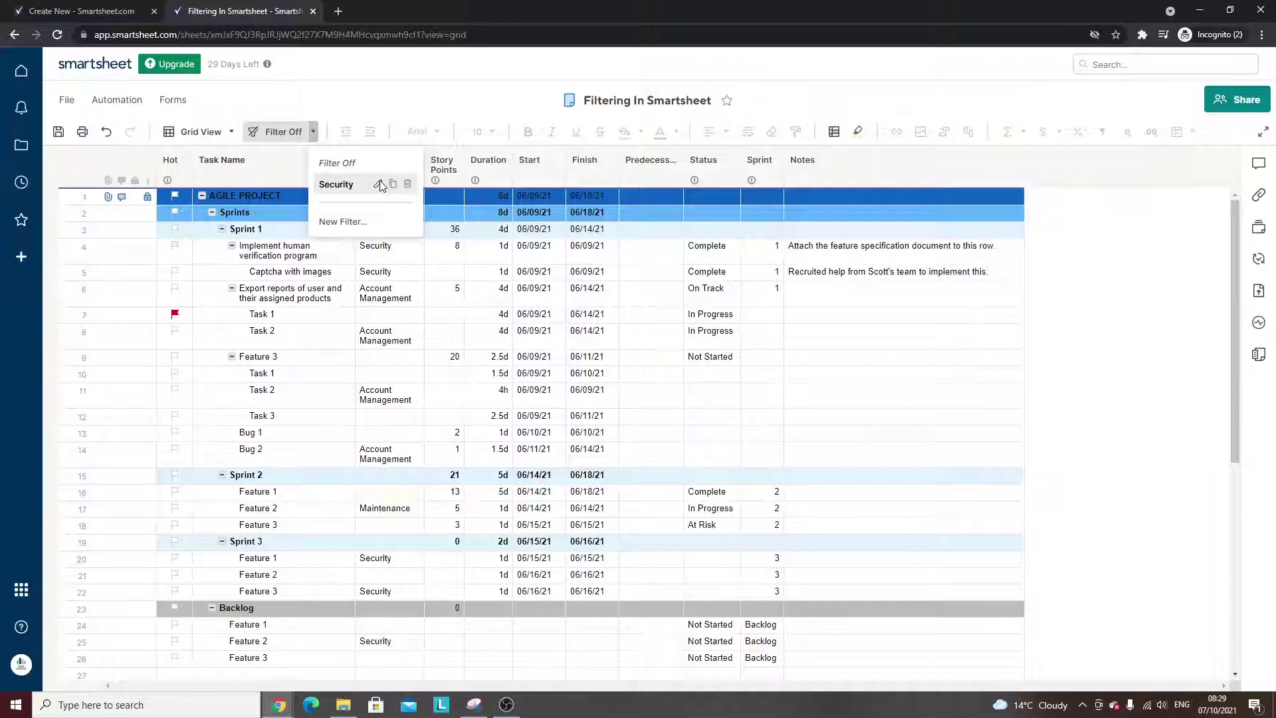
- Edit the Security filter to match Account Management instead, apply it, then delete it
click(379, 184)
click(749, 371)
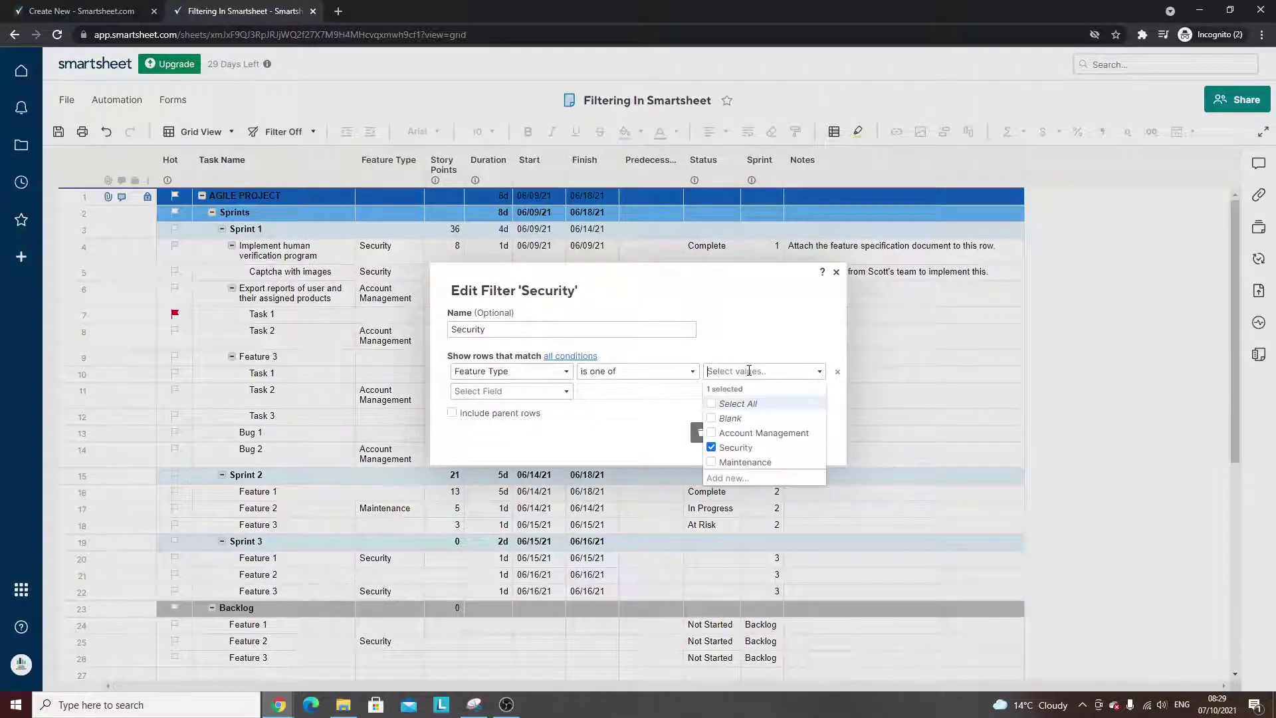
click(751, 433)
click(731, 447)
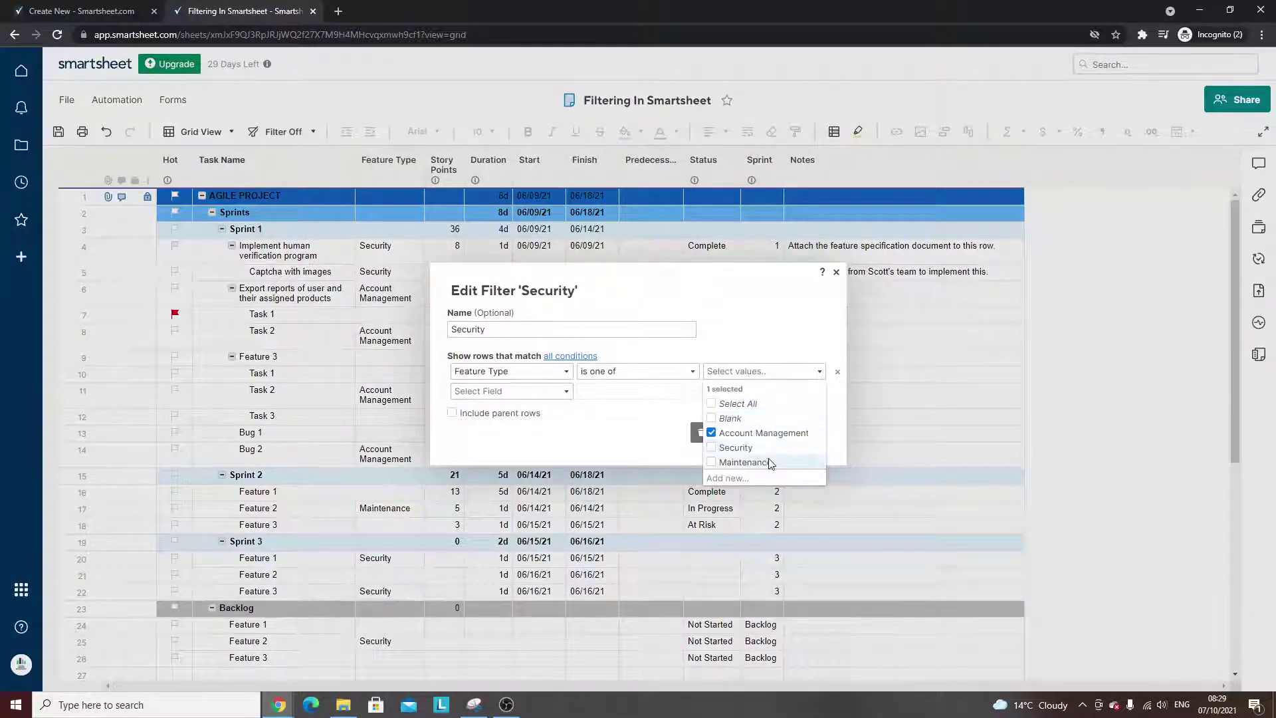
click(793, 340)
click(801, 433)
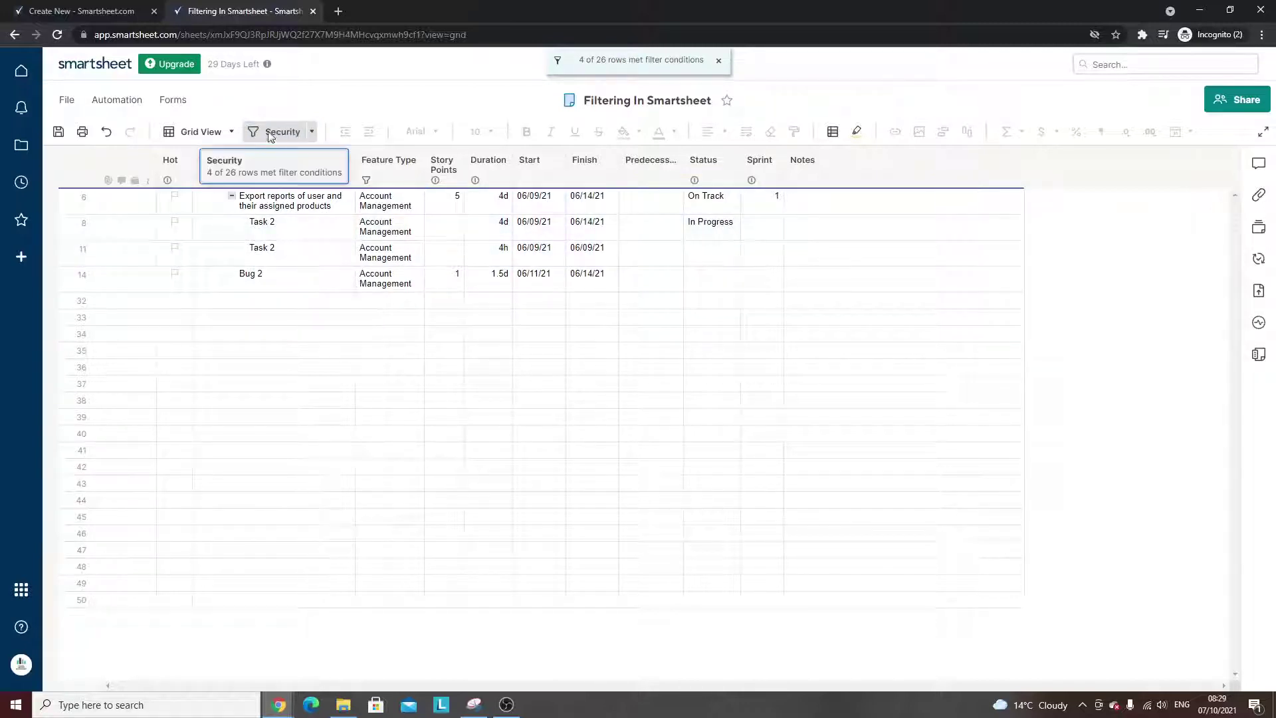
click(311, 131)
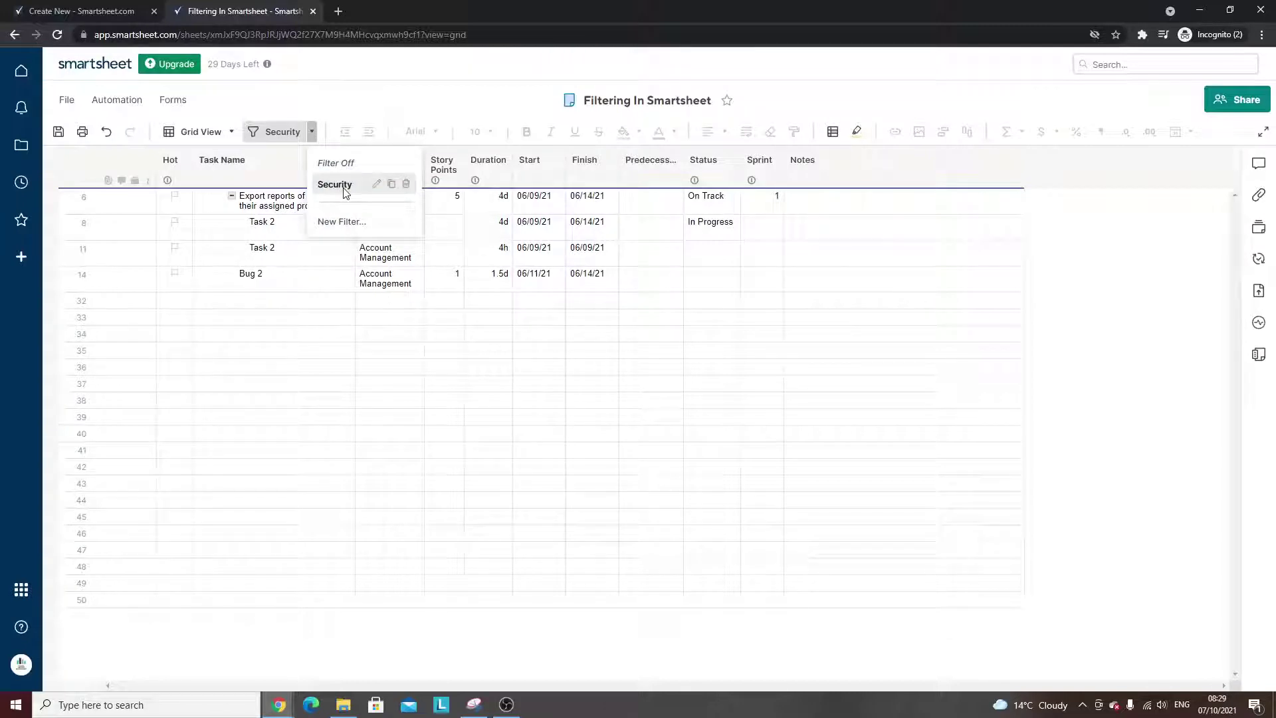
click(406, 184)
- Confirm the deletion, then create and apply a Hot filter for checked Hot boxes
click(764, 422)
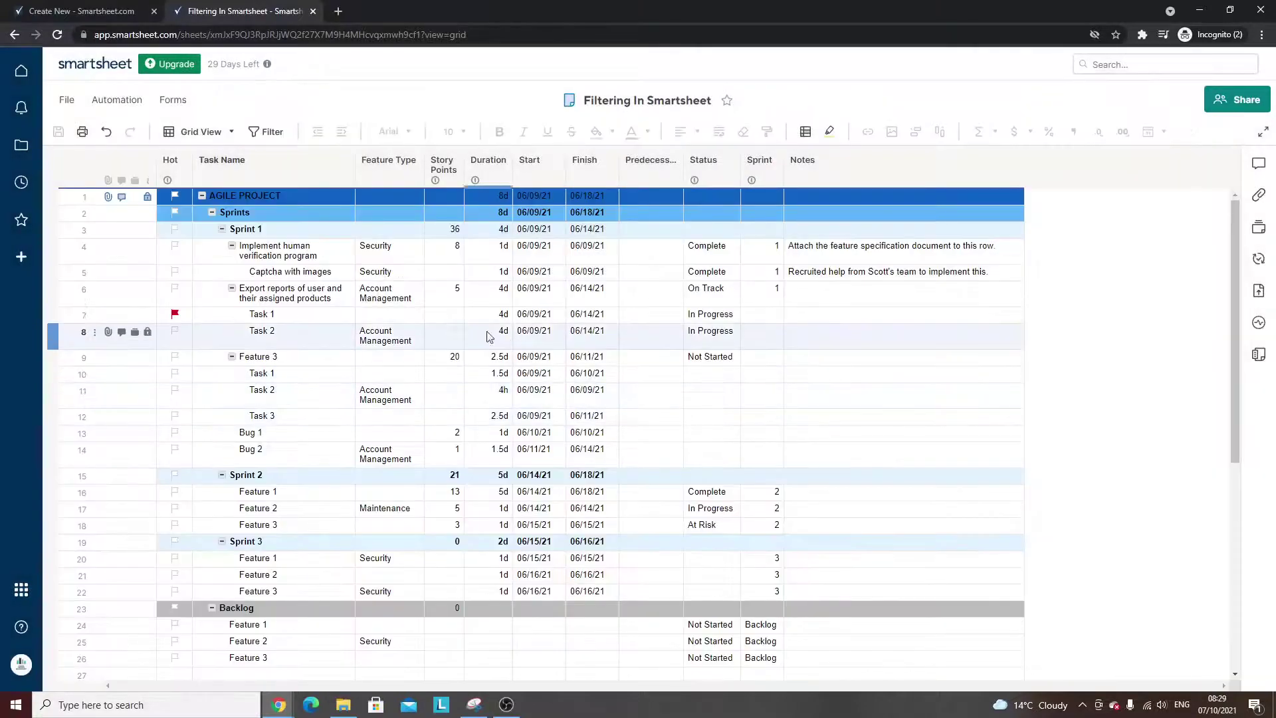
click(278, 136)
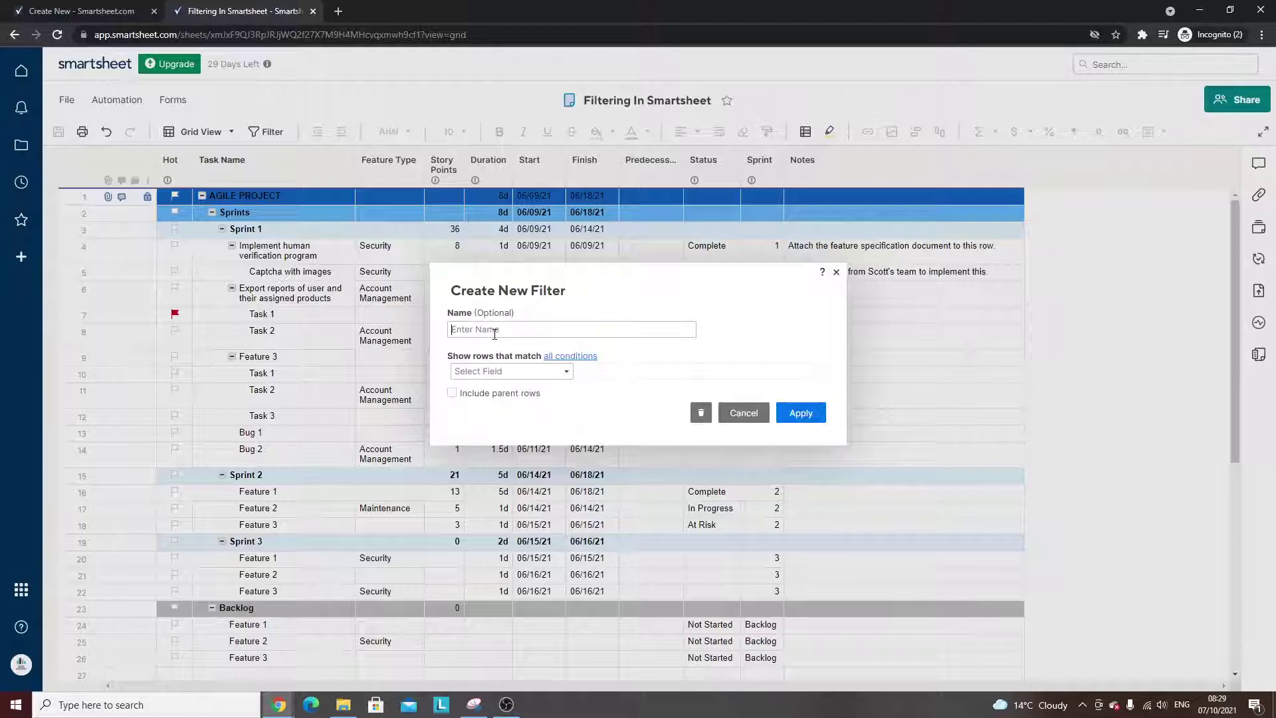
text(Hot)
click(571, 370)
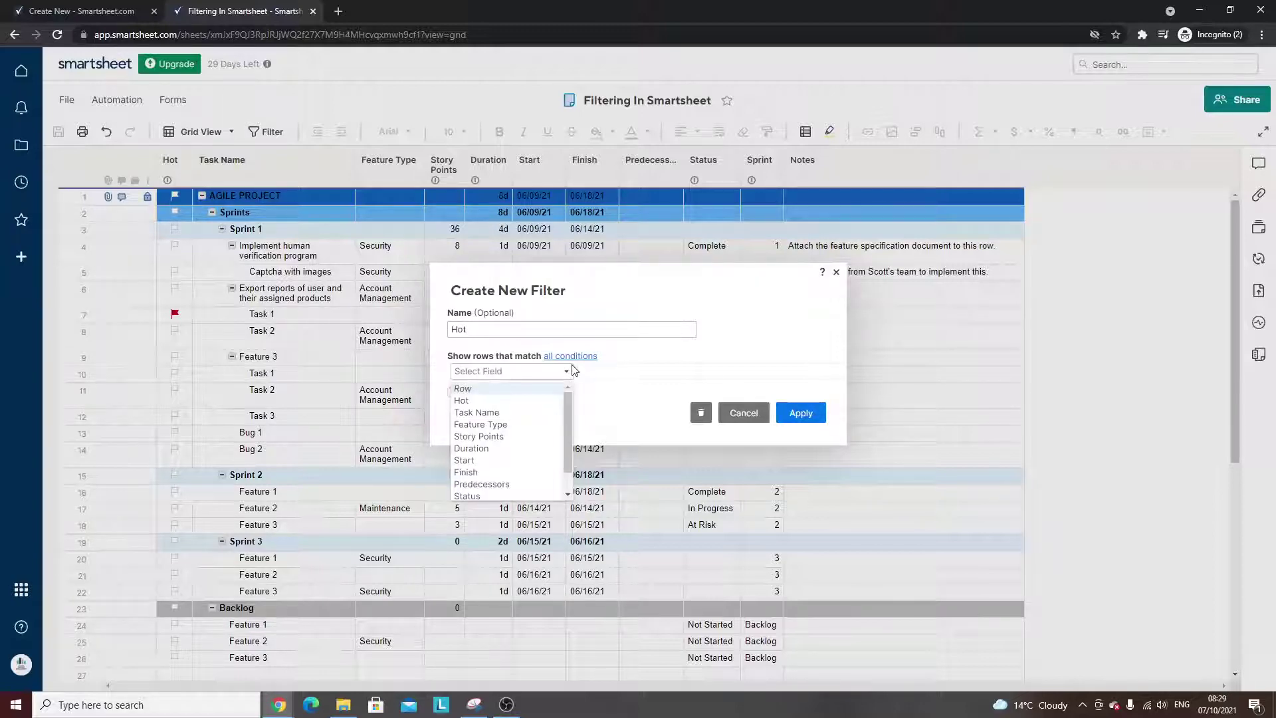
click(520, 402)
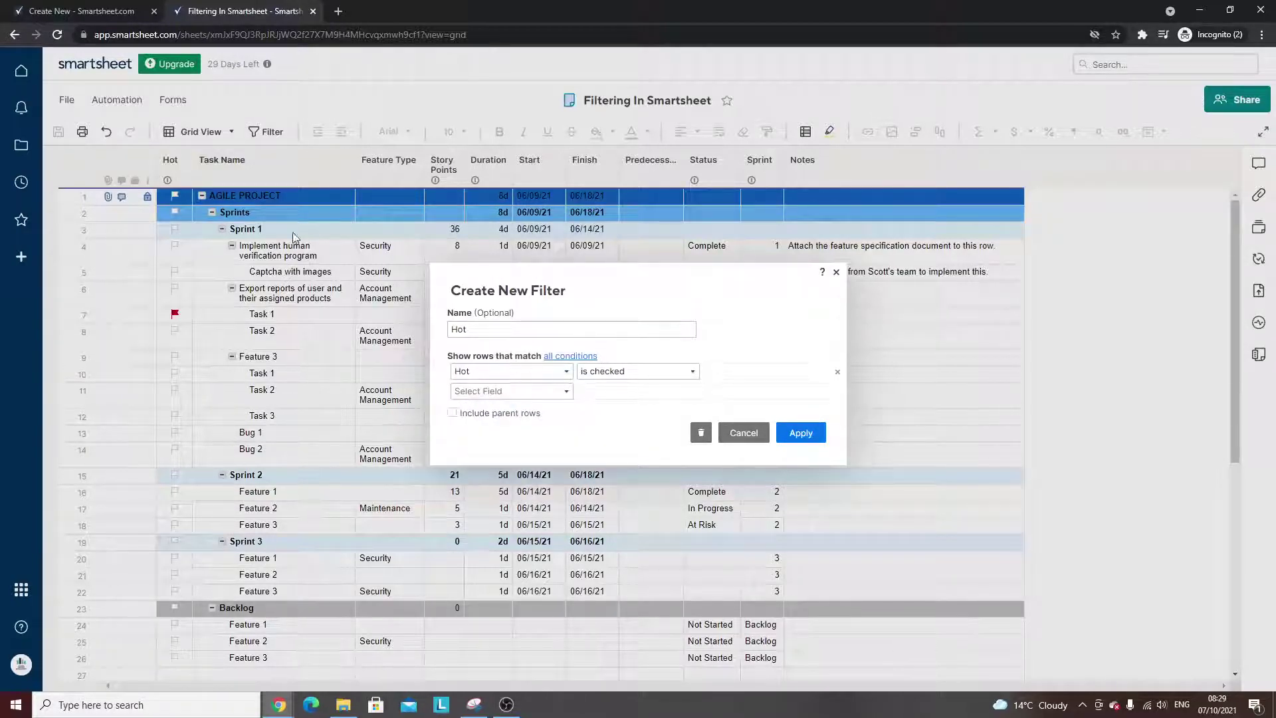
click(801, 436)
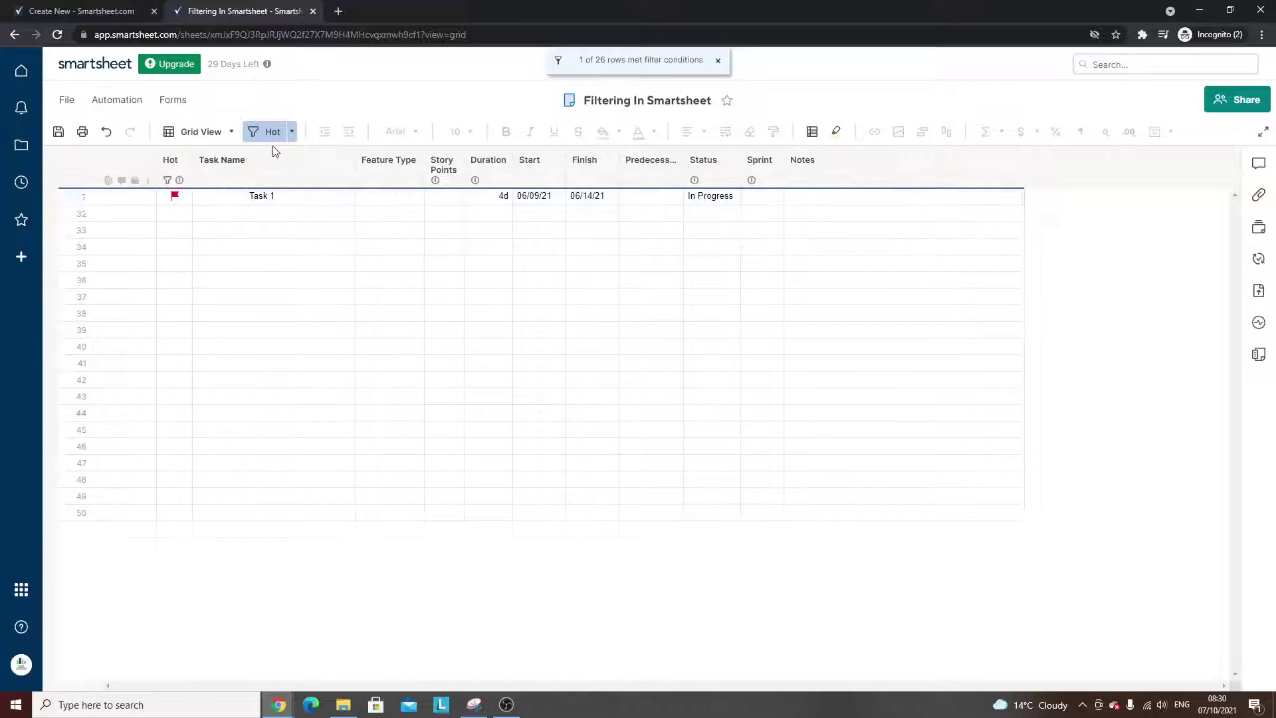
- Turn filtering off and check the Hot box for rows 8 through 14
click(291, 132)
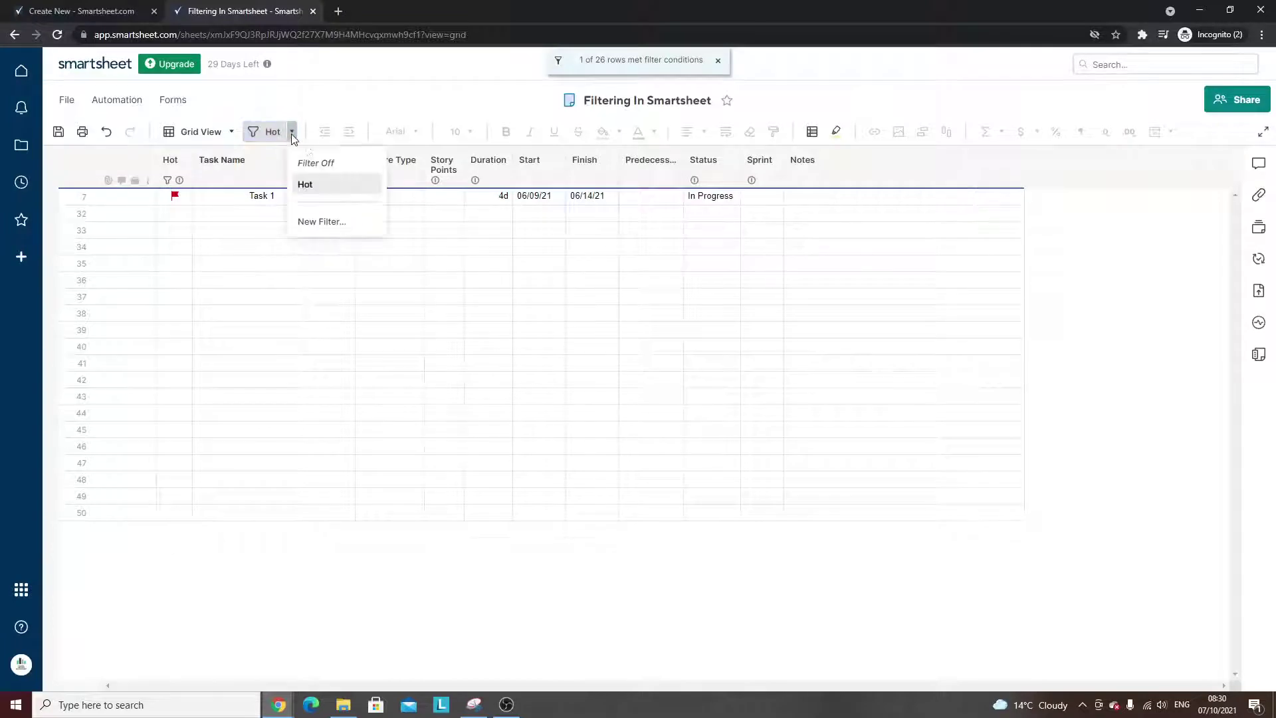
click(349, 167)
click(175, 330)
click(175, 356)
click(175, 373)
click(175, 391)
click(175, 415)
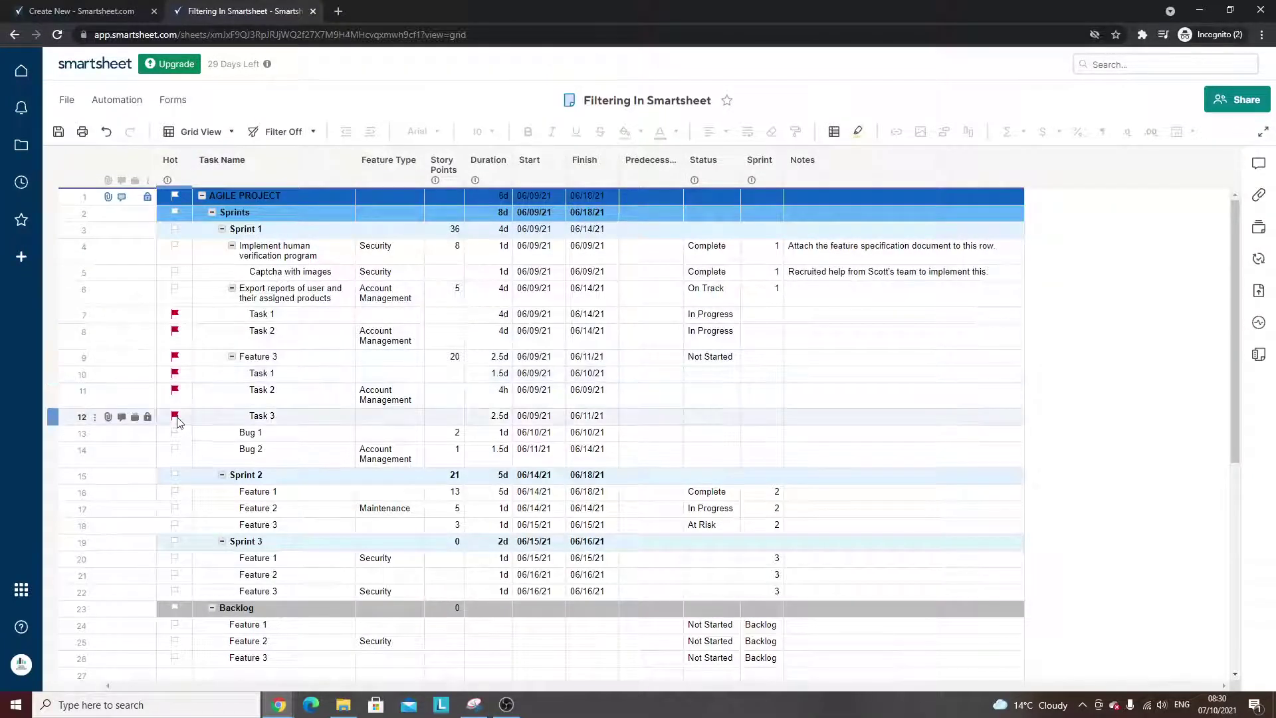
click(174, 432)
click(175, 448)
- Reapply the Hot filter to show the flagged rows, then turn filtering off
click(285, 132)
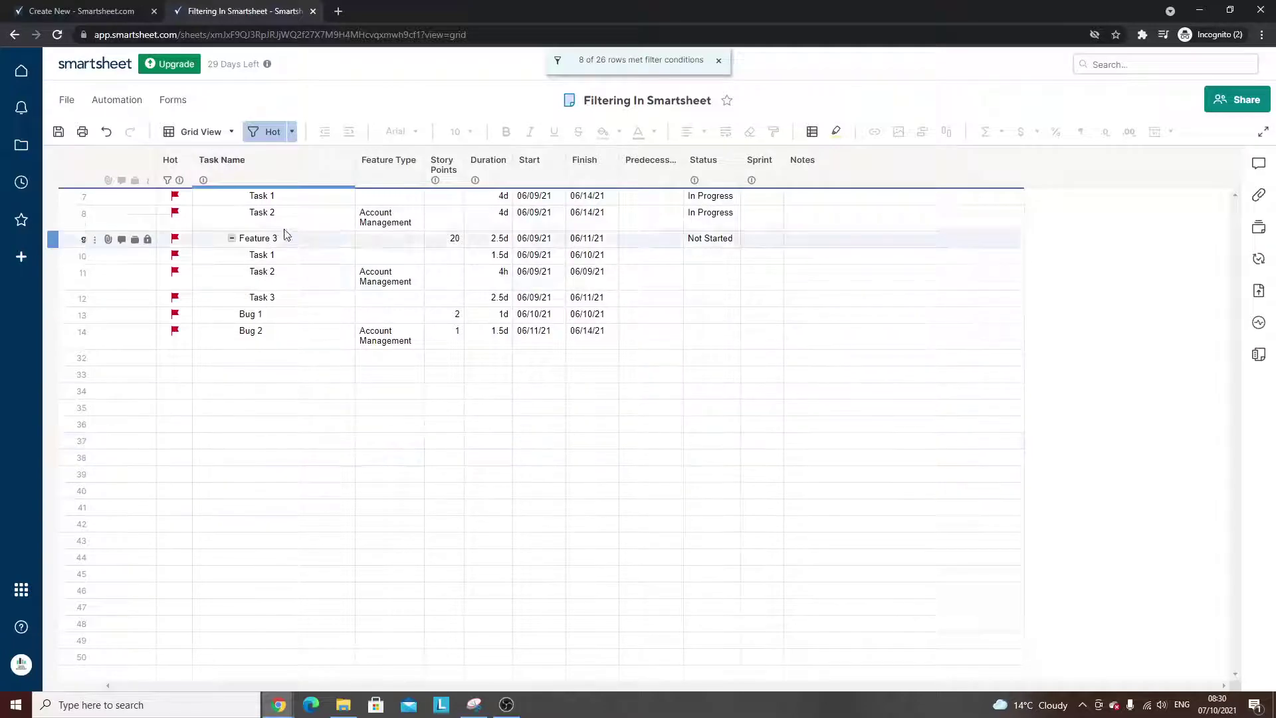
click(292, 136)
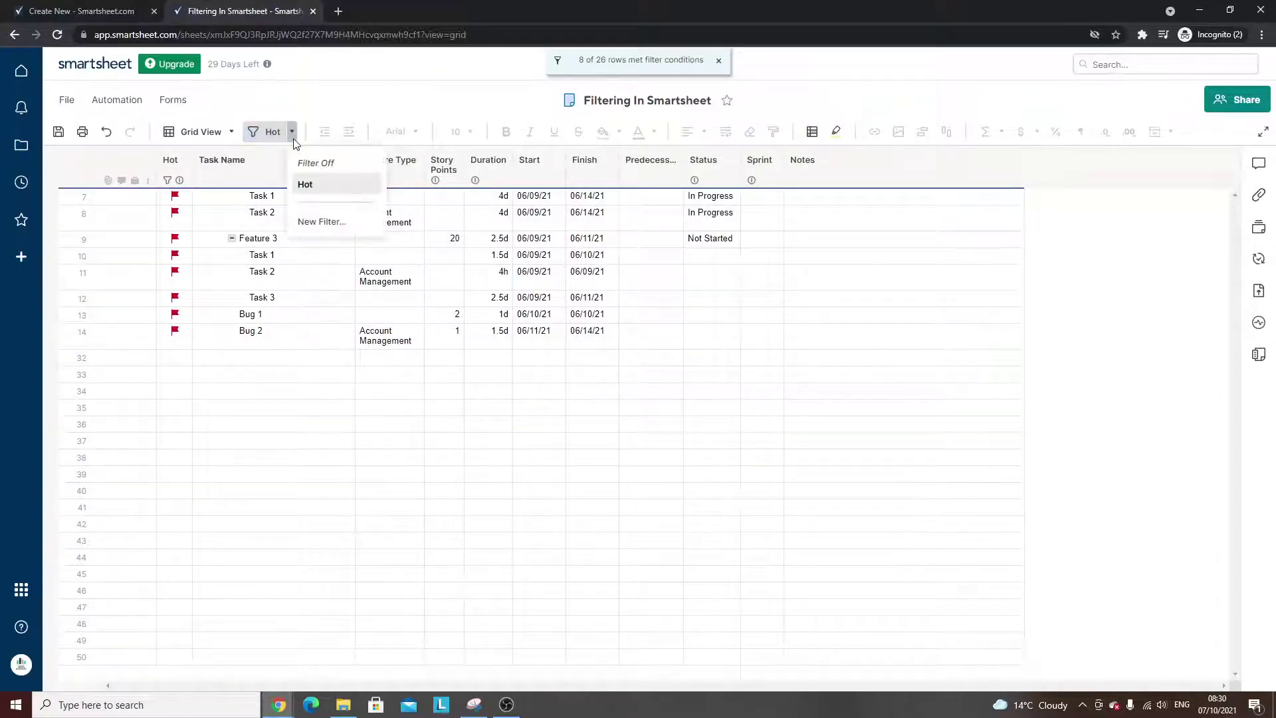
click(322, 163)
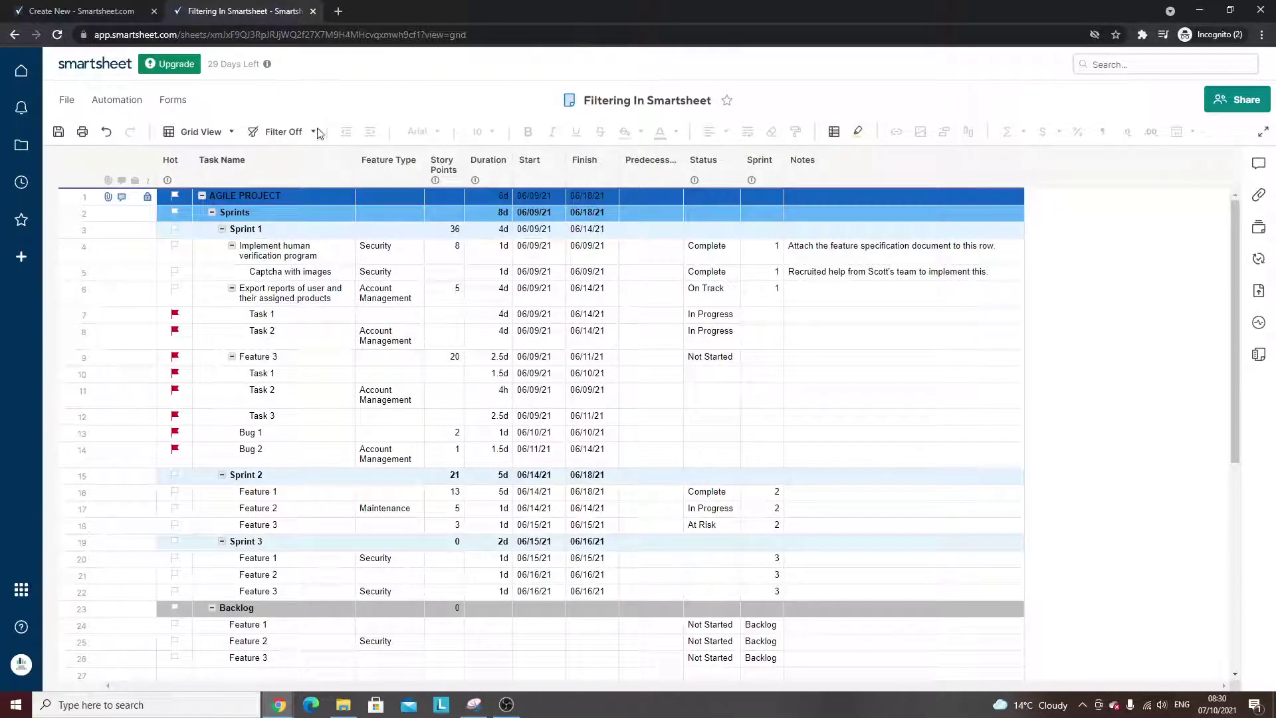
click(312, 131)
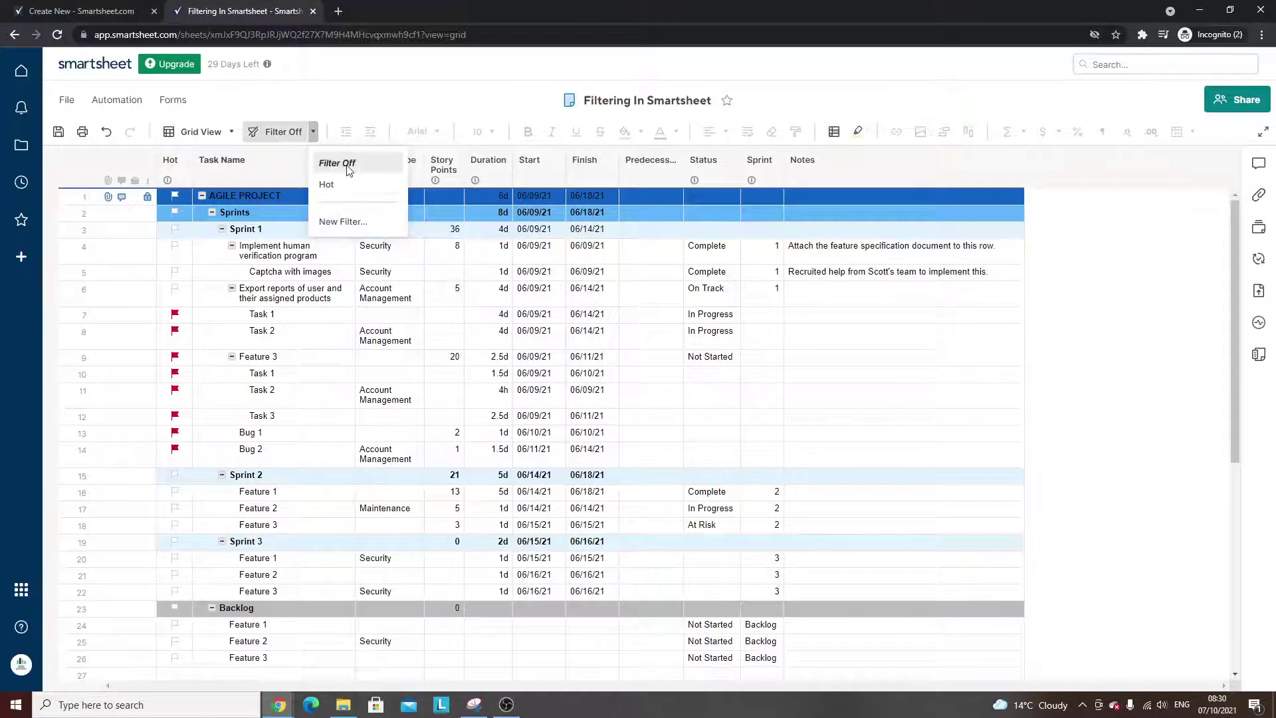
click(608, 340)
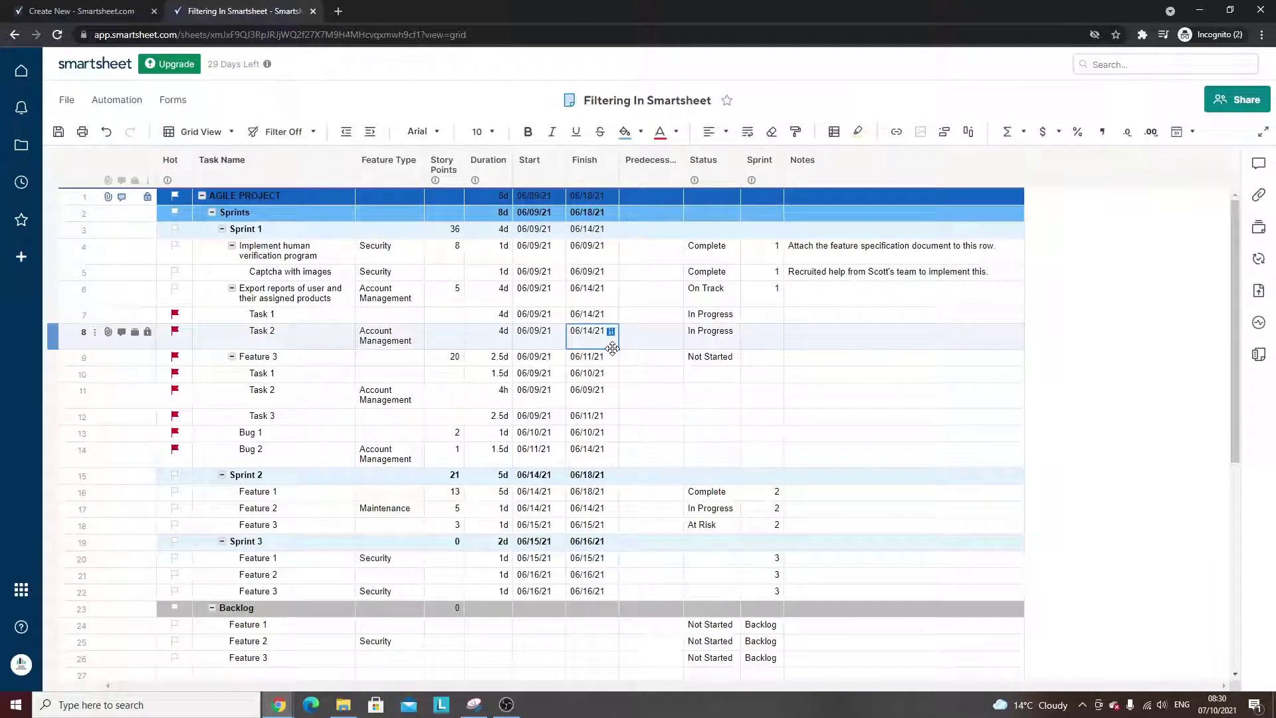